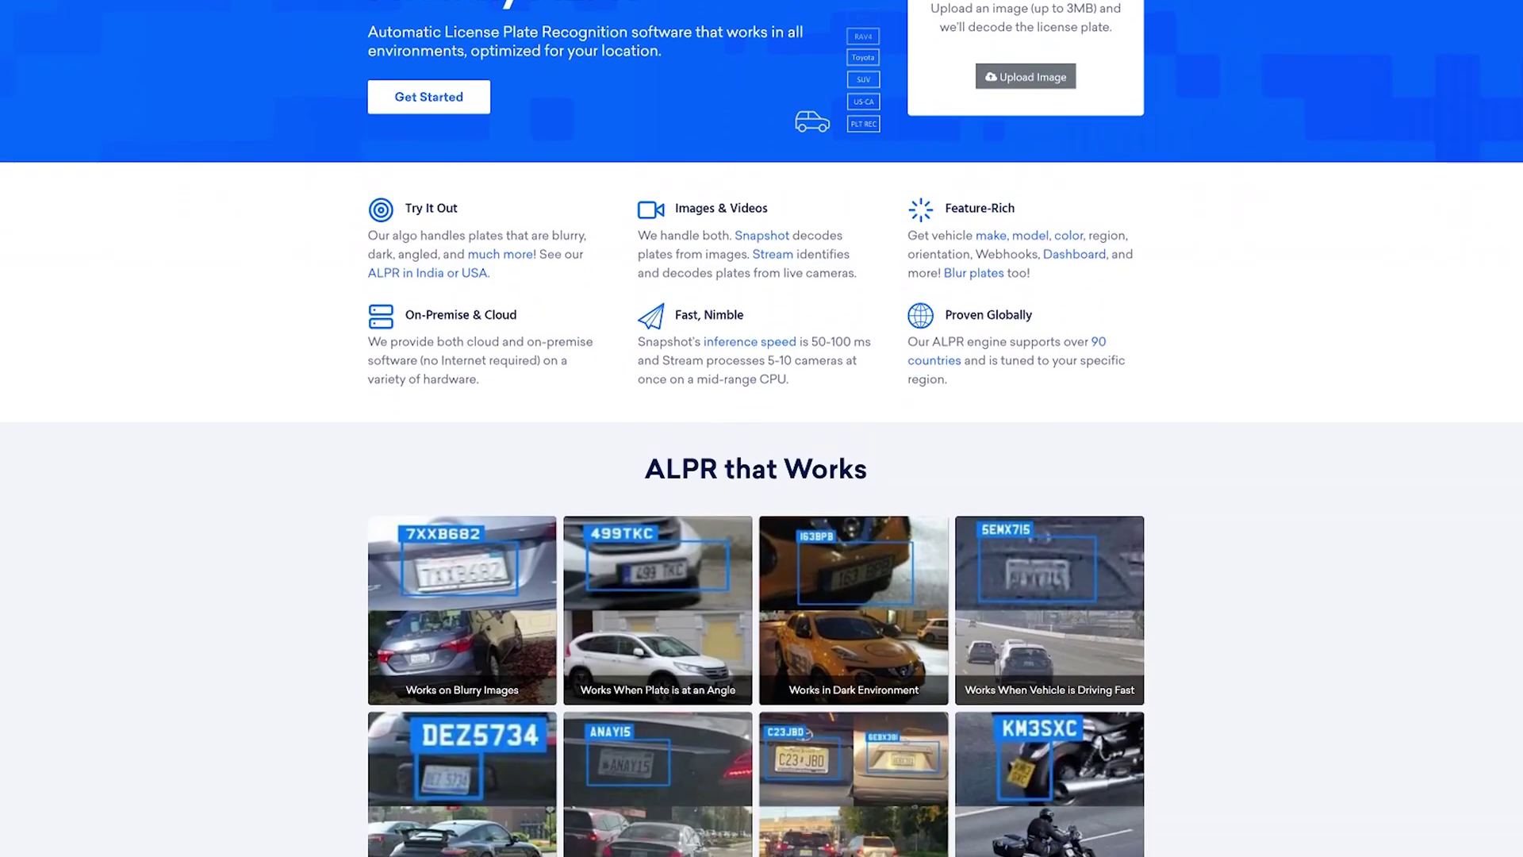
{"action": "scroll", "coordinate": [761, 429], "scroll_direction": "down", "scroll_amount": 5}
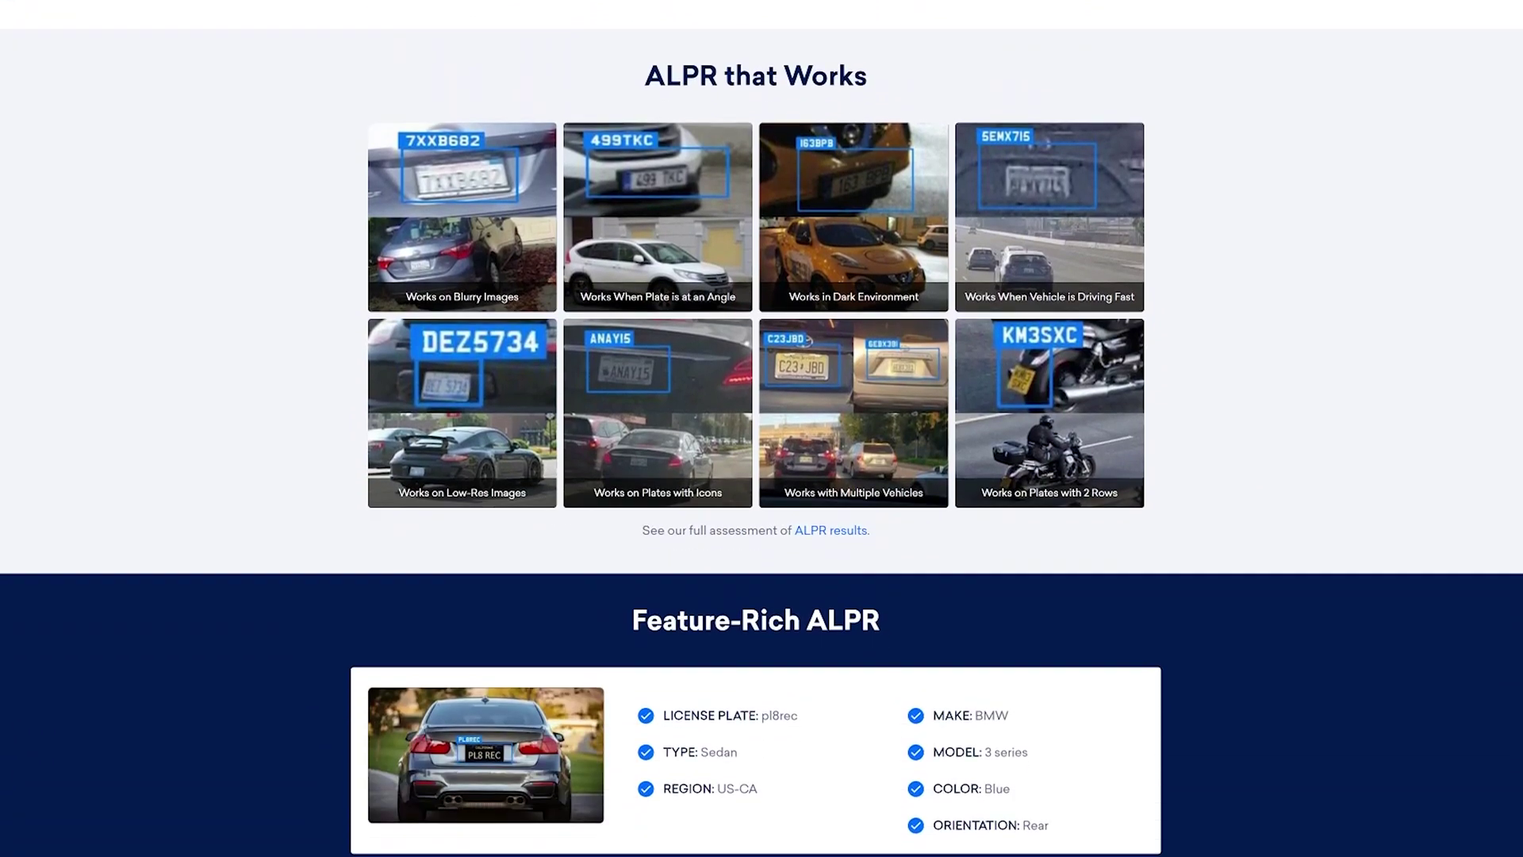
{"action": "scroll", "coordinate": [762, 429], "scroll_direction": "down", "scroll_amount": 5}
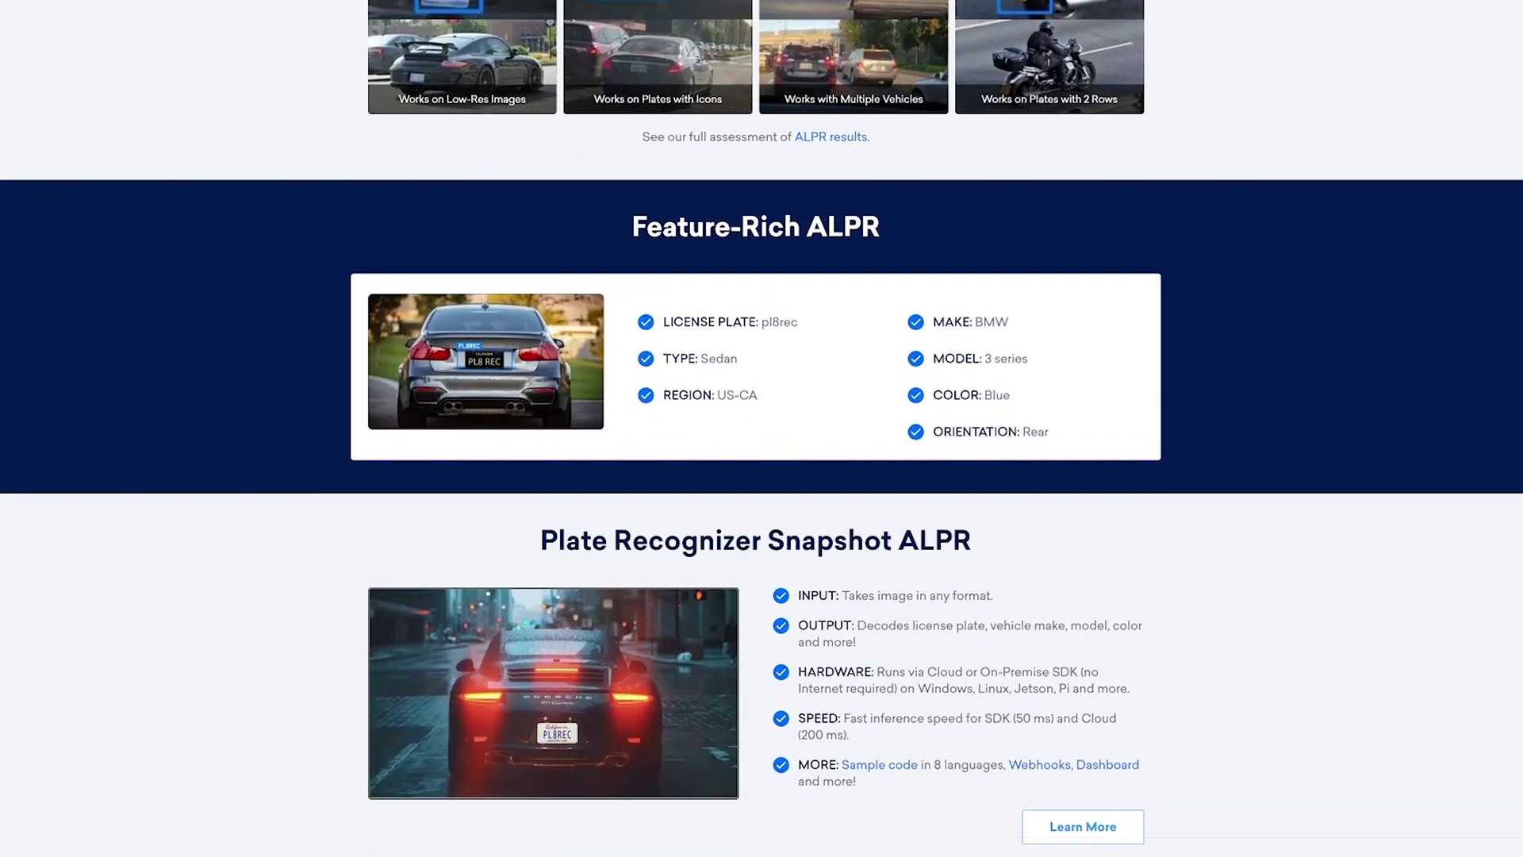
{"action": "scroll", "coordinate": [762, 429], "scroll_direction": "down", "scroll_amount": 5}
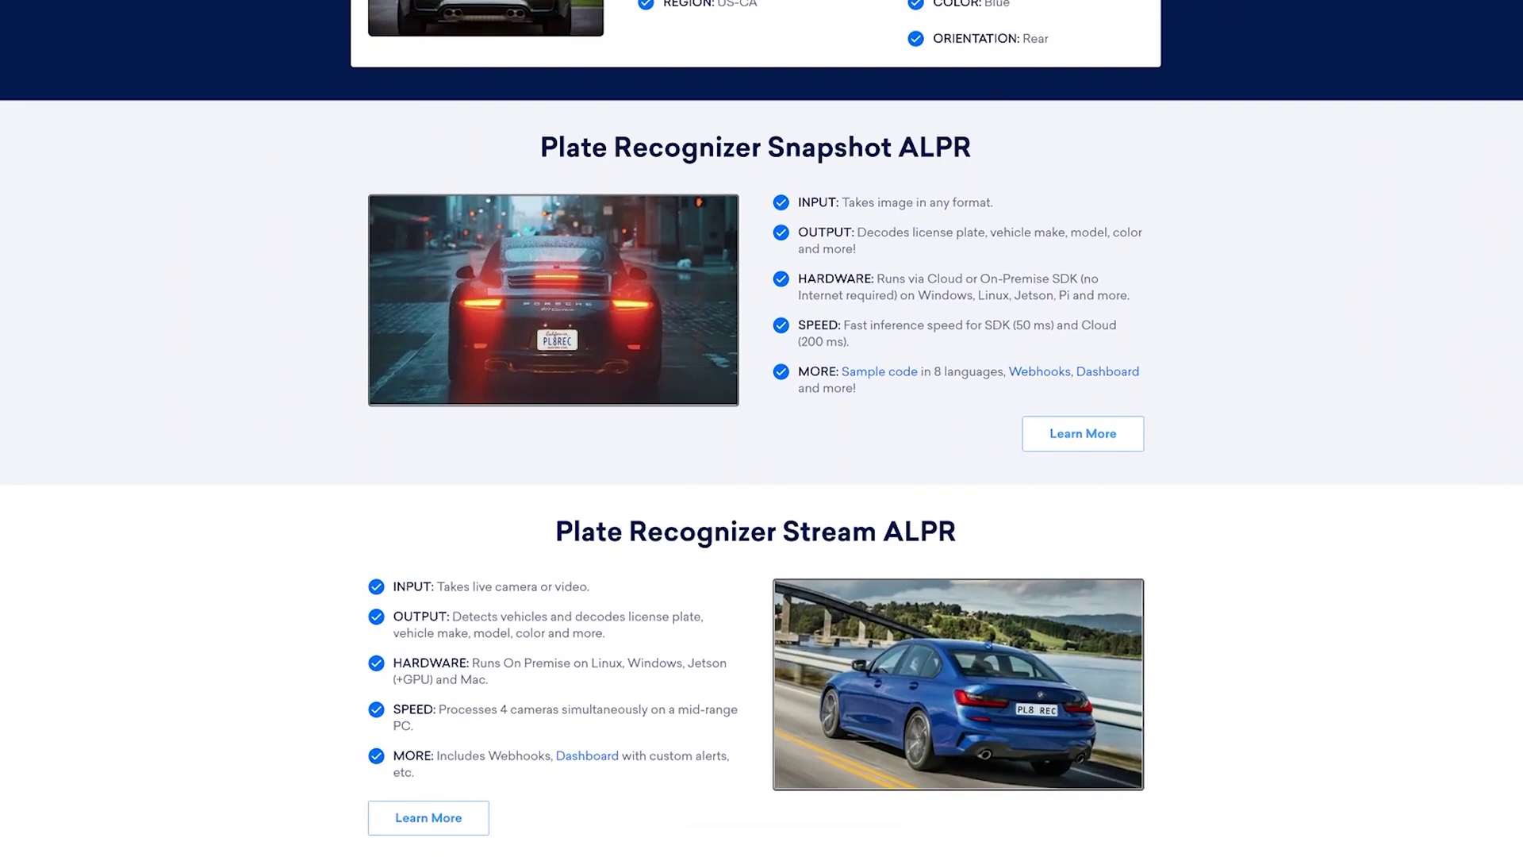
{"action": "scroll", "coordinate": [761, 429], "scroll_direction": "down", "scroll_amount": 2}
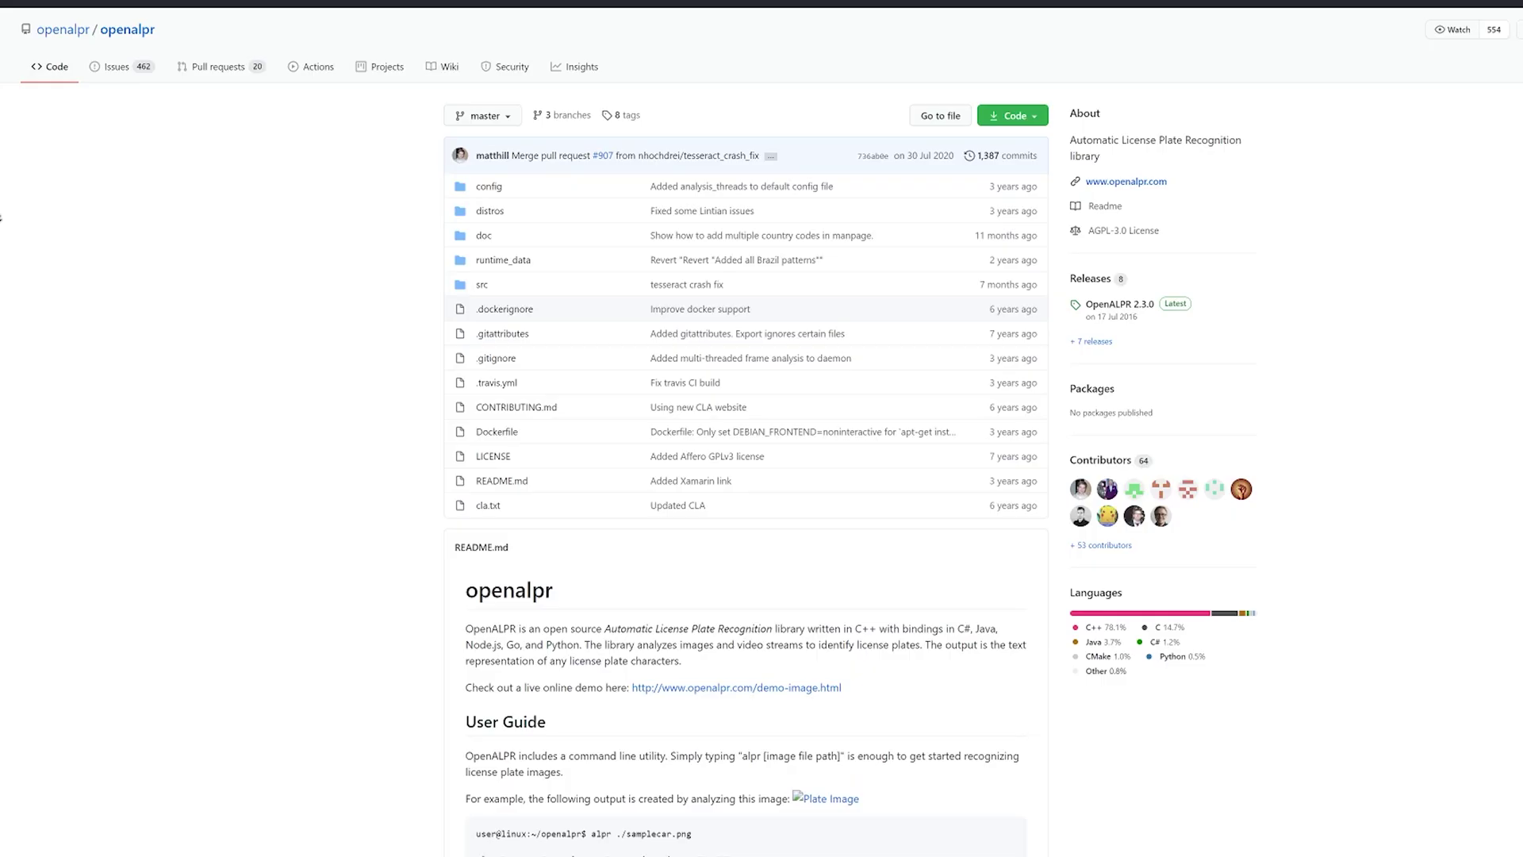
{"action": "scroll", "coordinate": [1, 215], "scroll_direction": "down", "scroll_amount": 3}
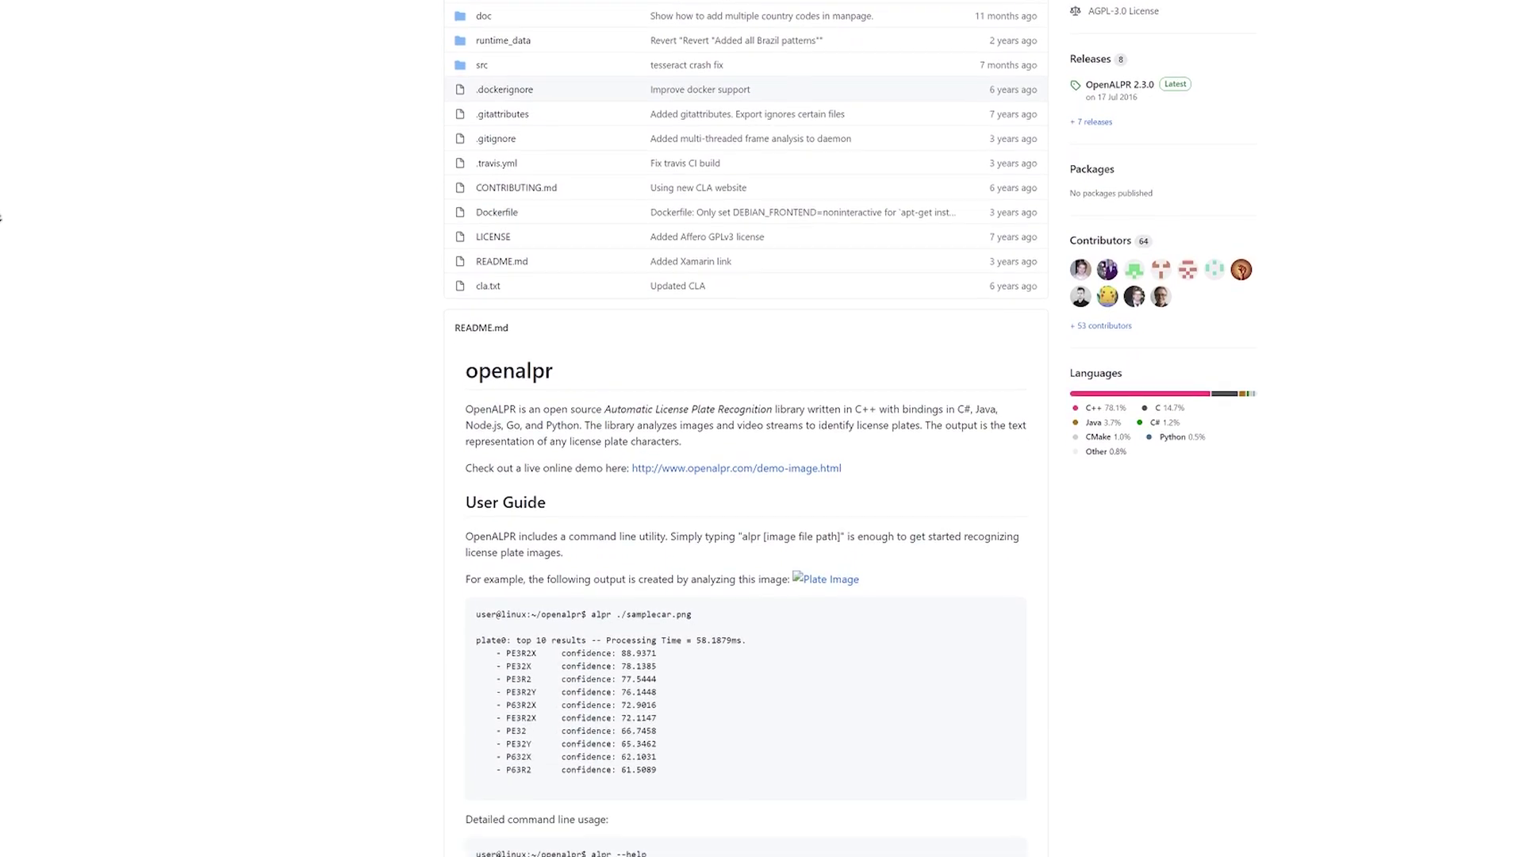
{"action": "scroll", "coordinate": [1, 215], "scroll_direction": "down", "scroll_amount": 5}
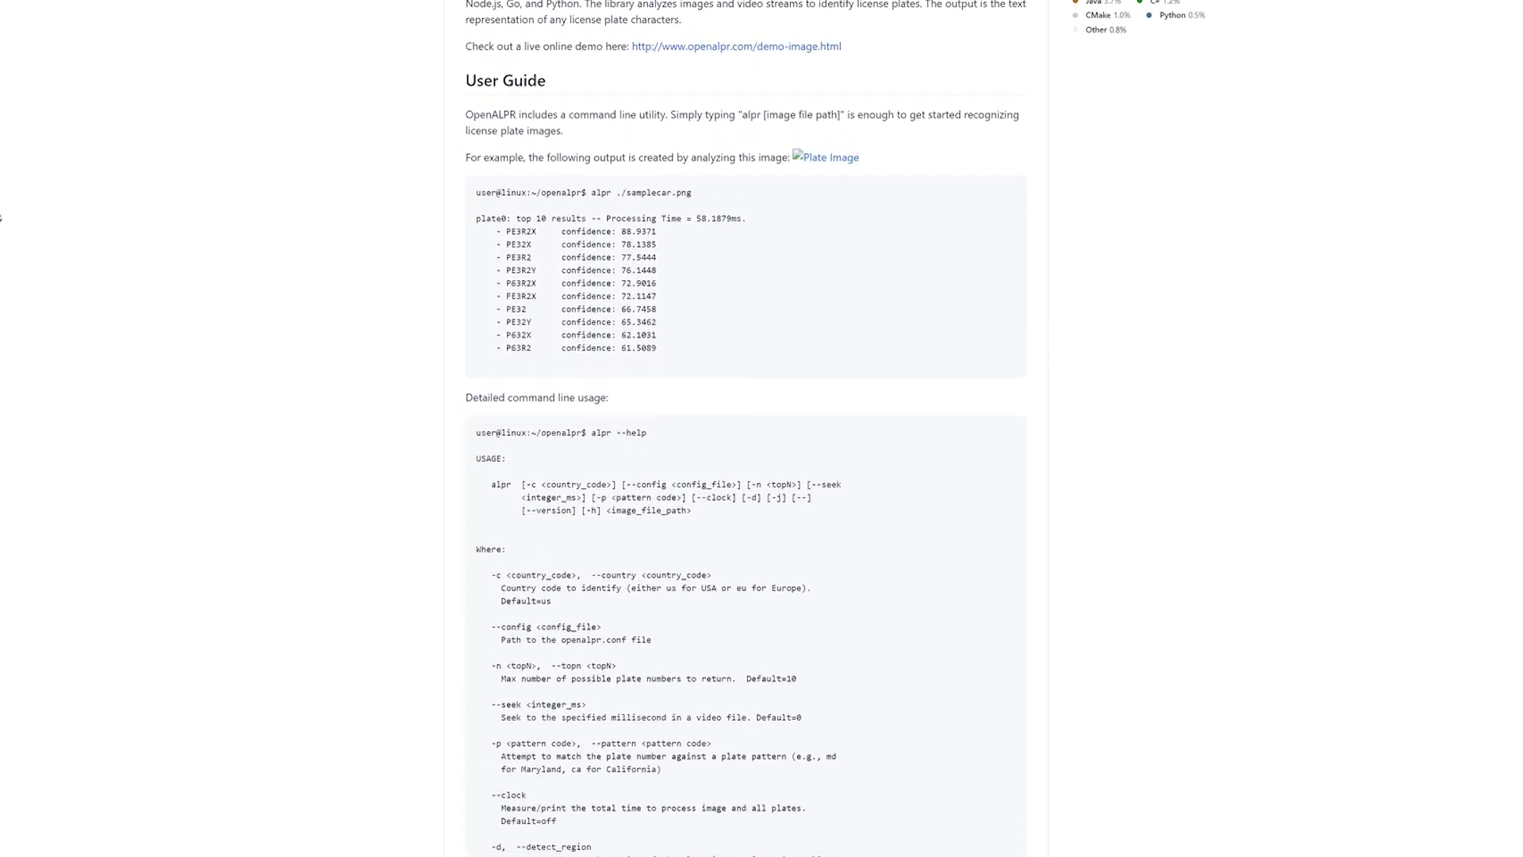
{"action": "scroll", "coordinate": [1, 216], "scroll_direction": "down", "scroll_amount": 5}
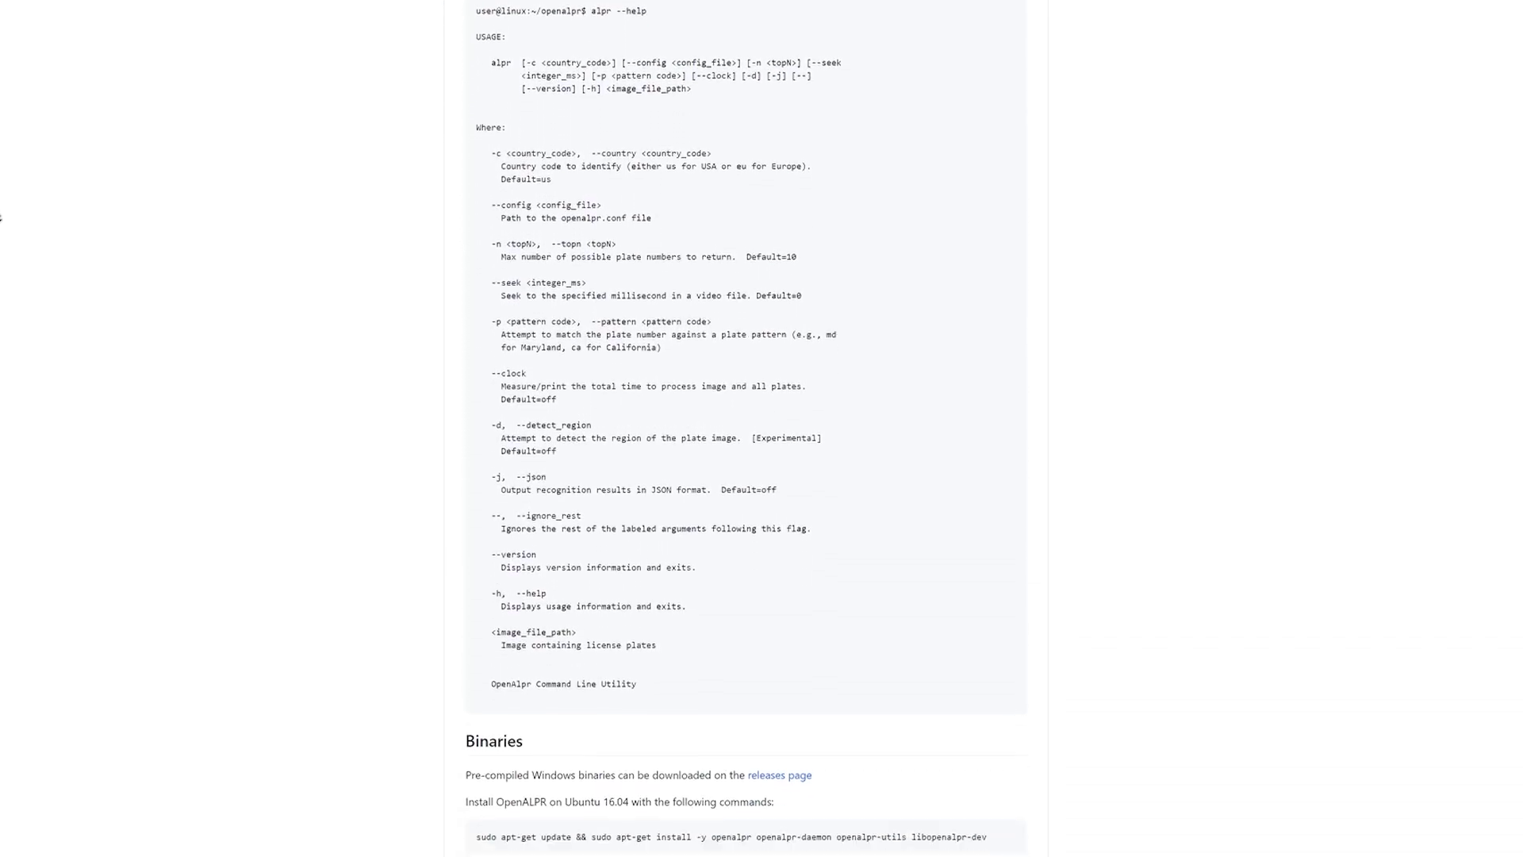
{"action": "scroll", "coordinate": [1, 216], "scroll_direction": "down", "scroll_amount": 5}
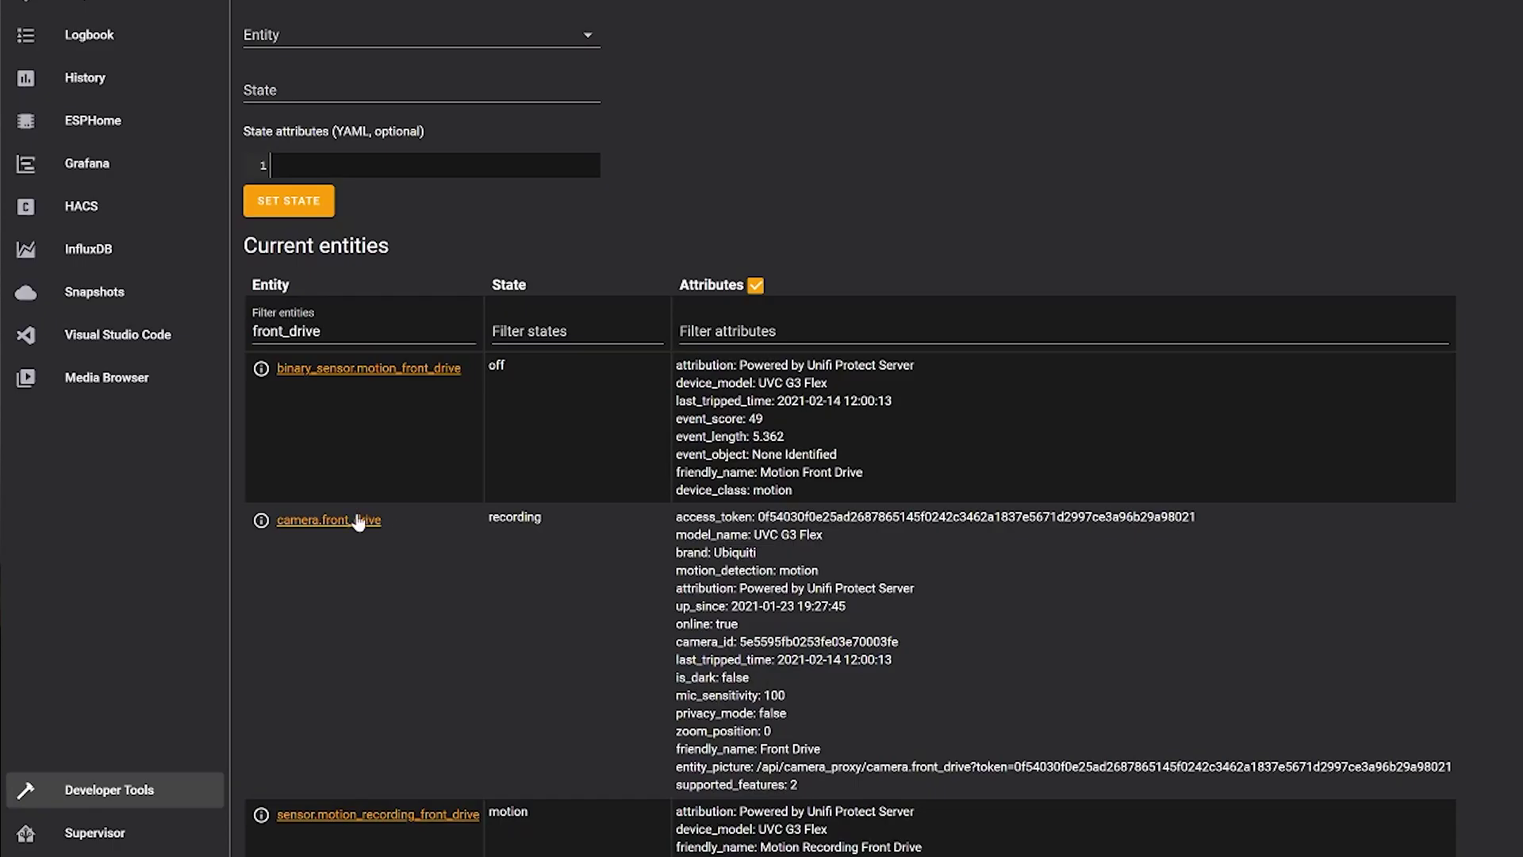
{"action": "left_click_drag", "start_coordinate": [917, 659], "coordinate": [677, 655]}
{"action": "left_click", "coordinate": [842, 643]}
{"action": "left_click_drag", "start_coordinate": [466, 370], "coordinate": [284, 385]}
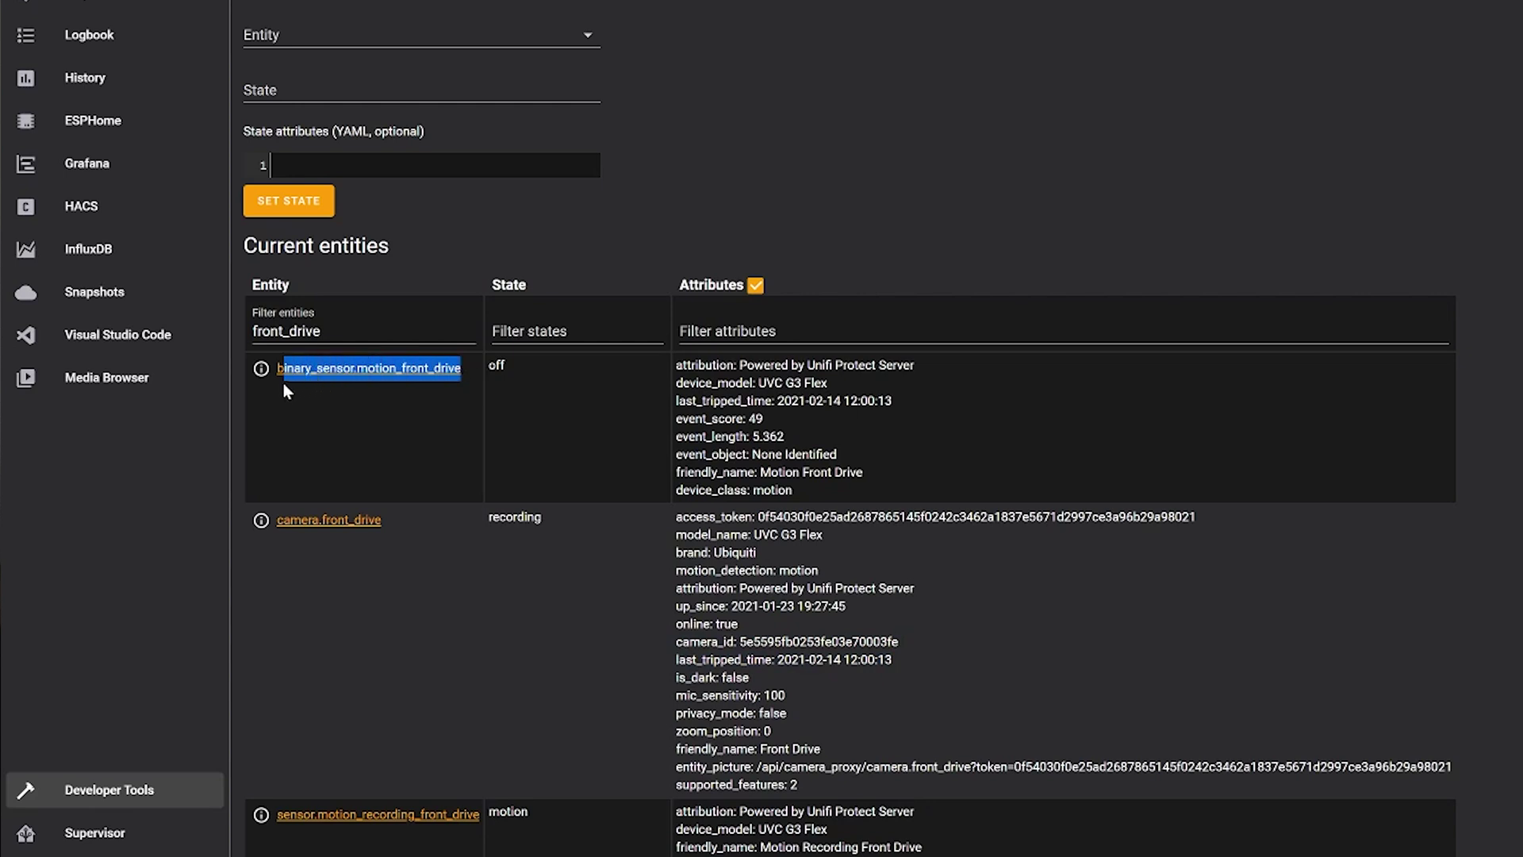
{"action": "left_click", "coordinate": [423, 394]}
{"action": "left_click_drag", "start_coordinate": [904, 405], "coordinate": [677, 410]}
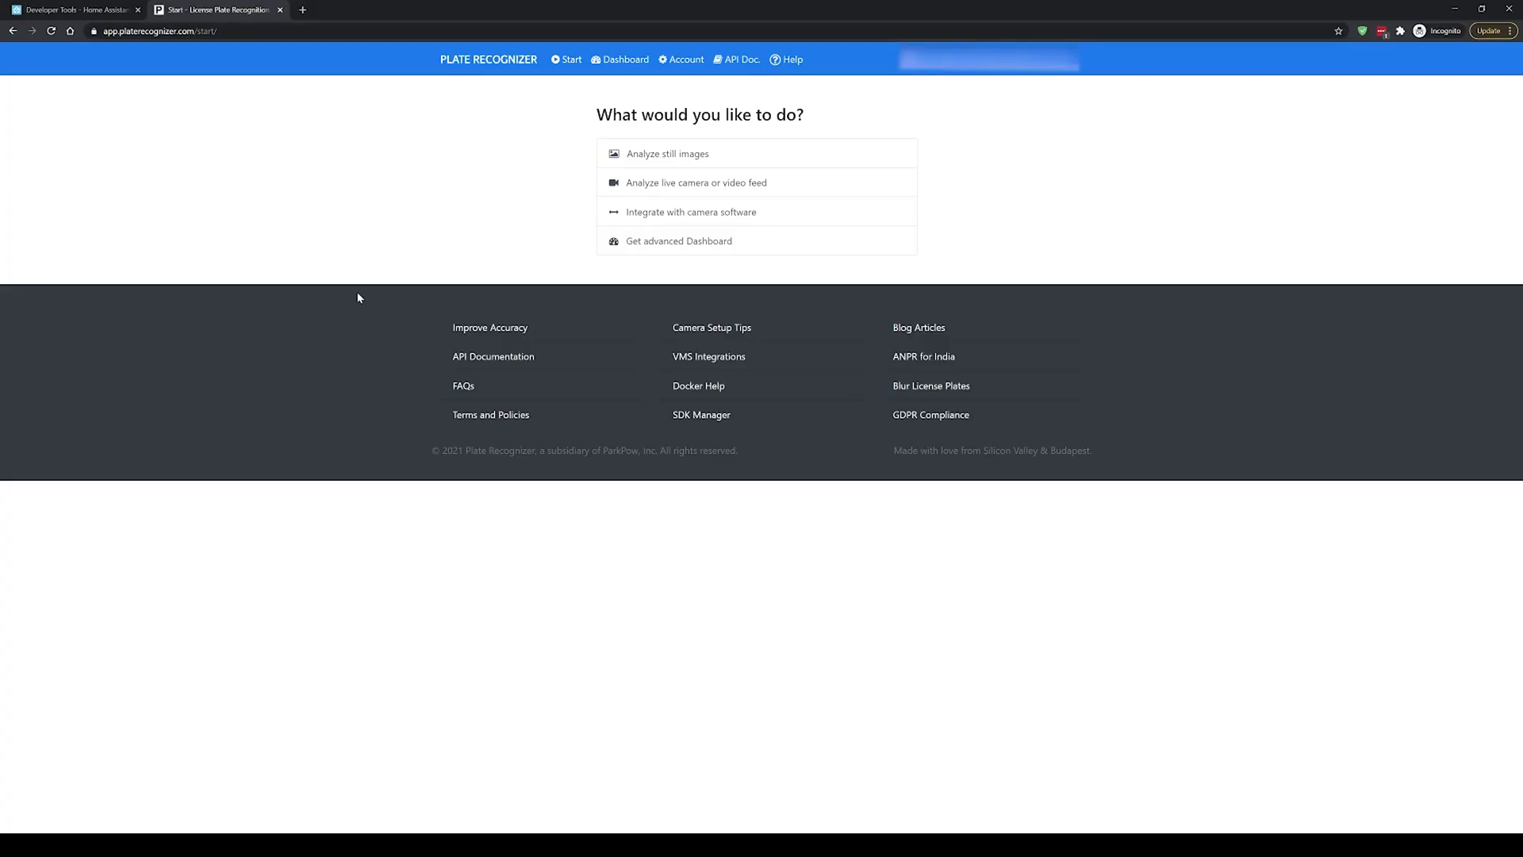
- Copy the Cloud API token from the Plate Recognizer account page (5 / 2500 calls plan)
{"action": "left_click", "coordinate": [686, 60]}
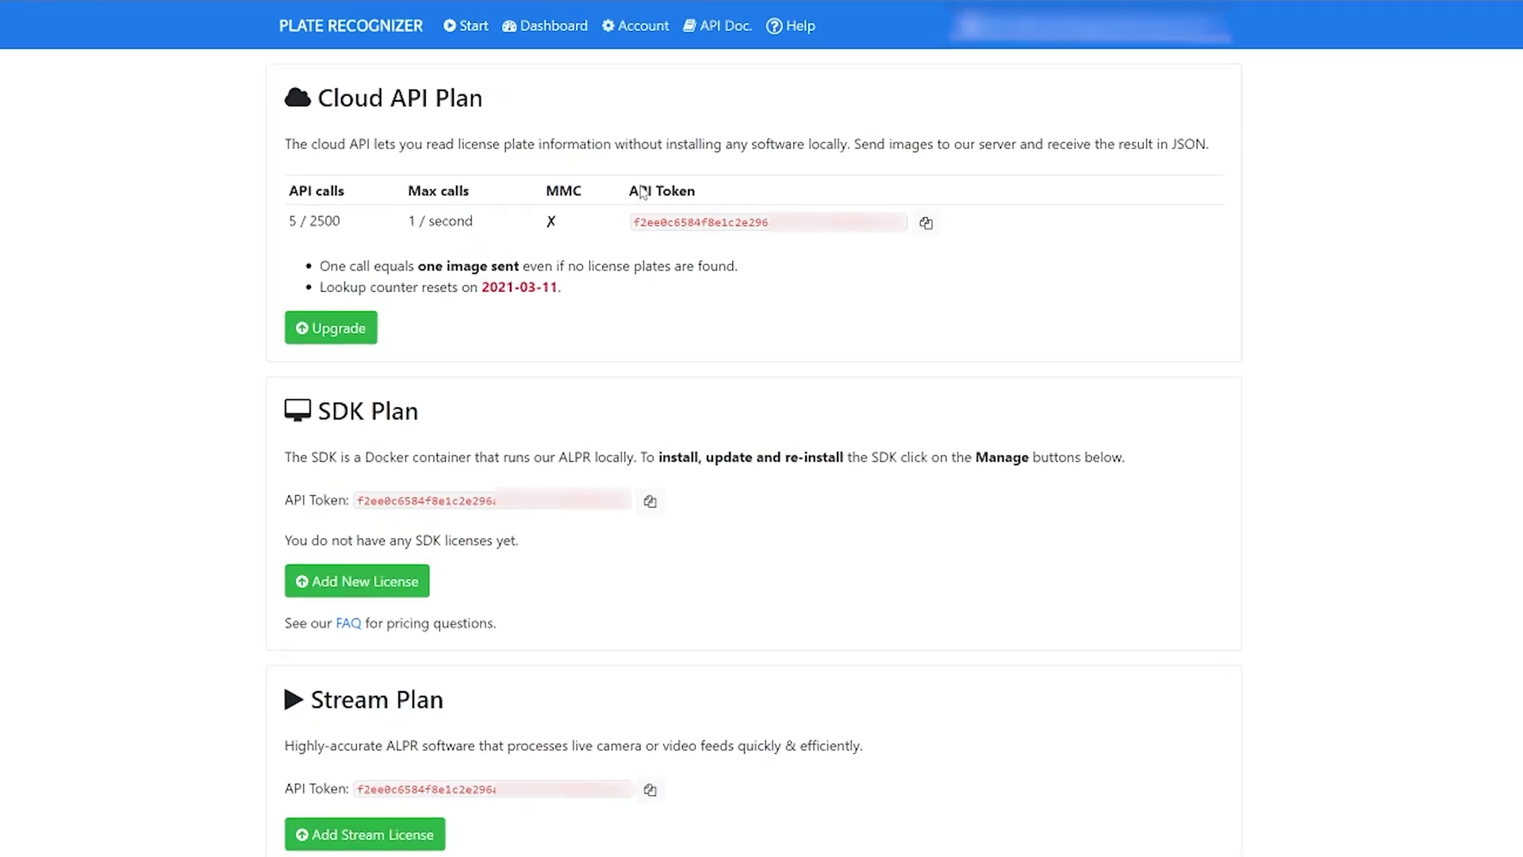
{"action": "left_click_drag", "start_coordinate": [643, 224], "coordinate": [908, 224]}
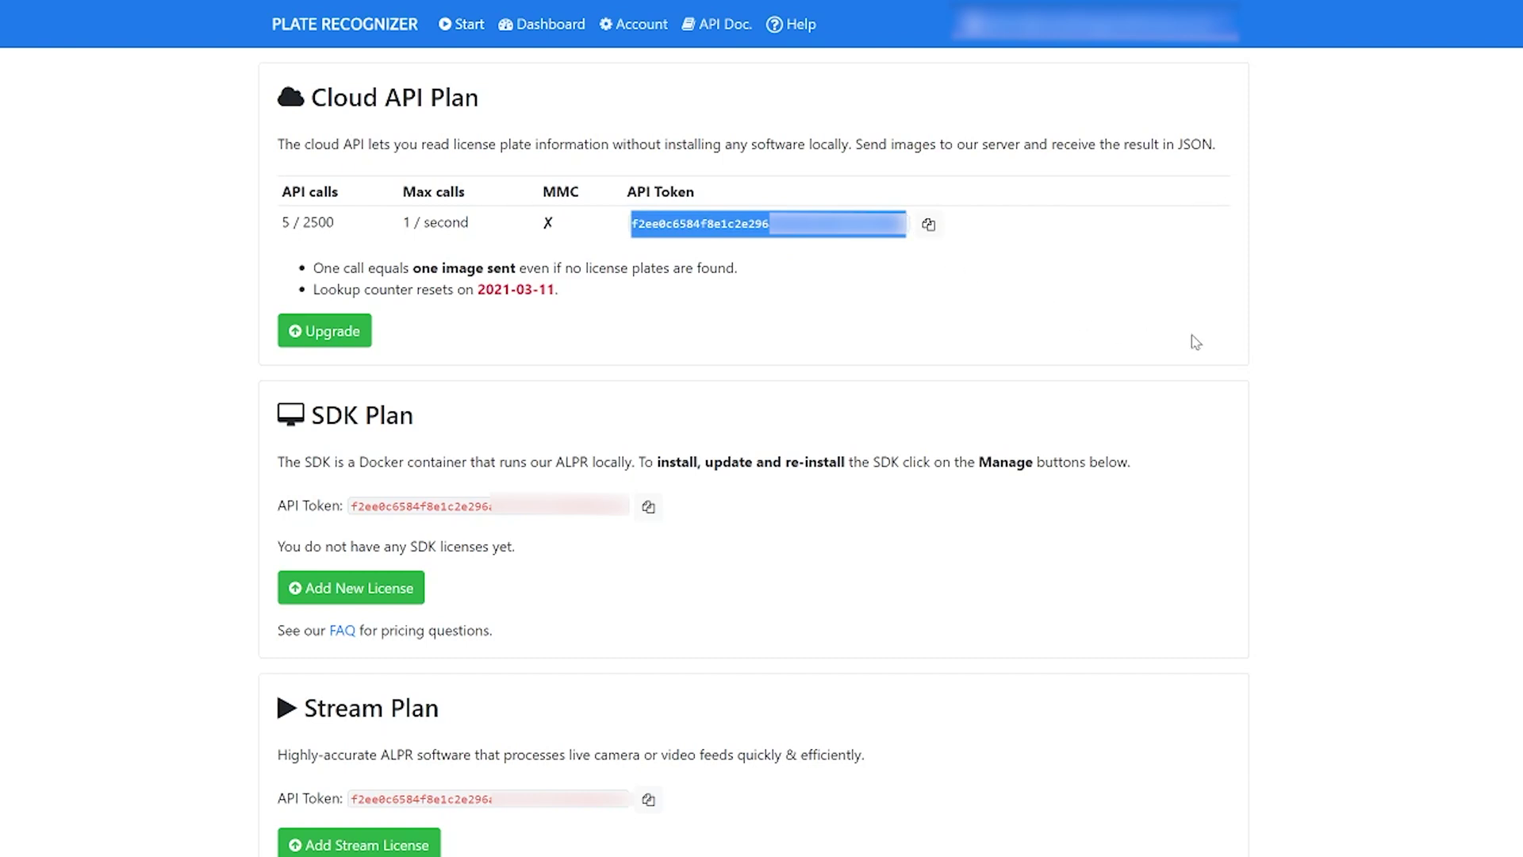
{"action": "left_click", "coordinate": [1122, 316]}
{"action": "left_click", "coordinate": [925, 232]}
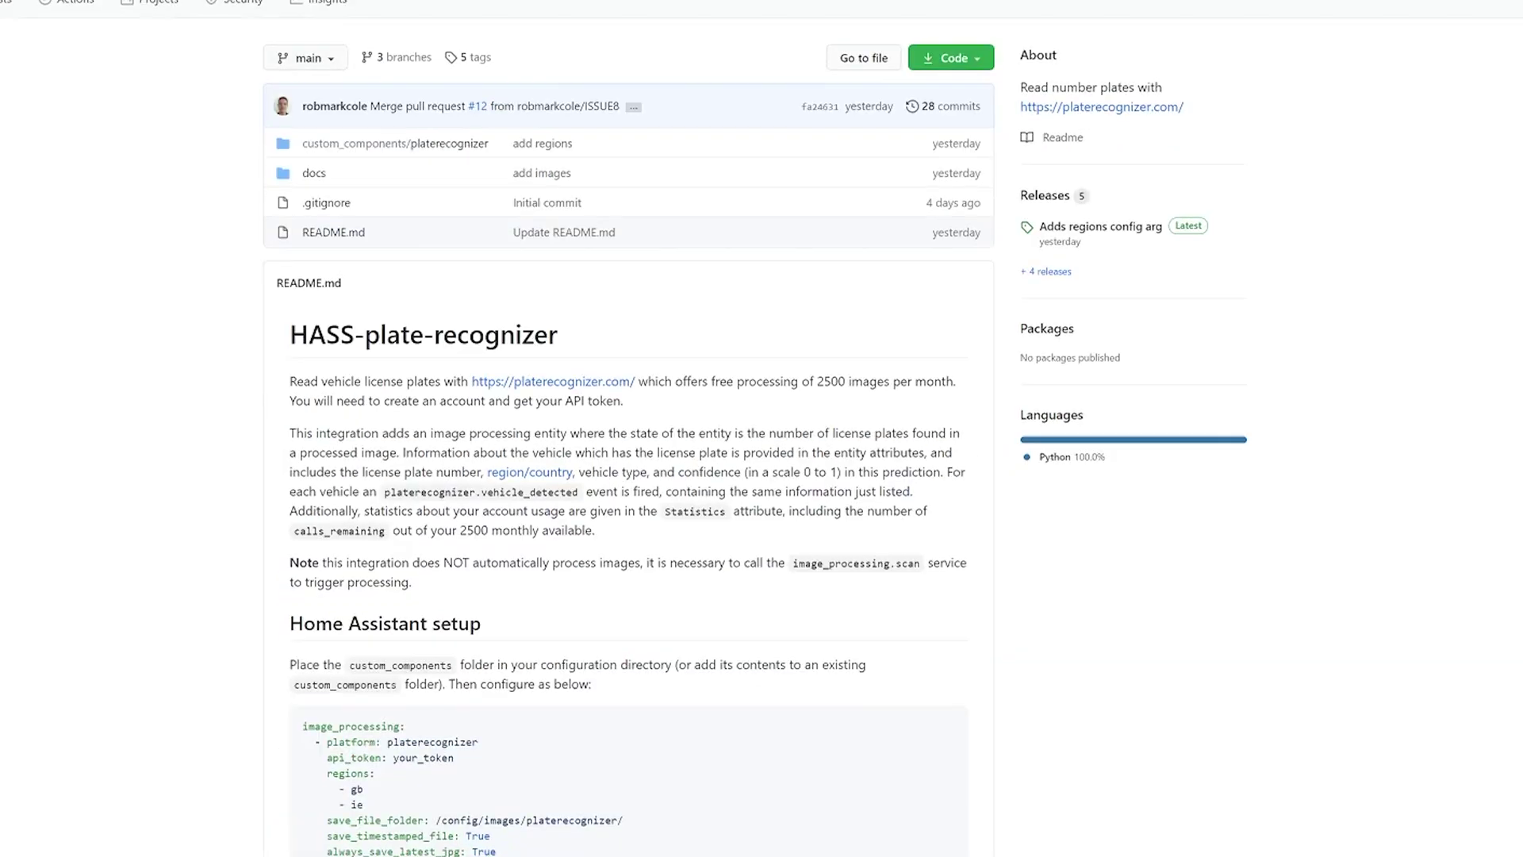
{"action": "scroll", "coordinate": [762, 428], "scroll_direction": "down", "scroll_amount": 4}
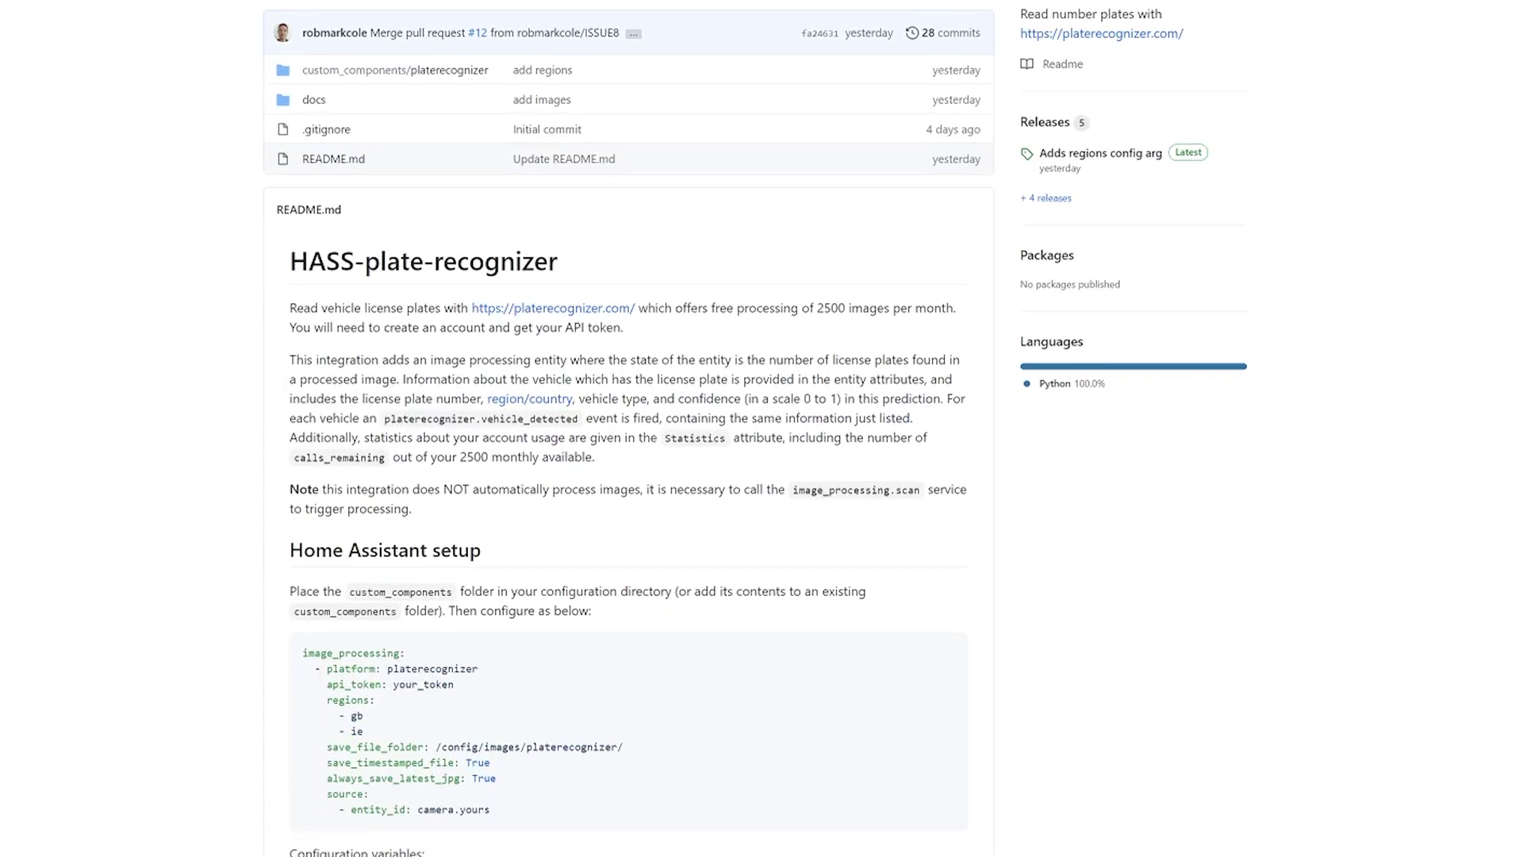
{"action": "scroll", "coordinate": [762, 428], "scroll_direction": "down", "scroll_amount": 6}
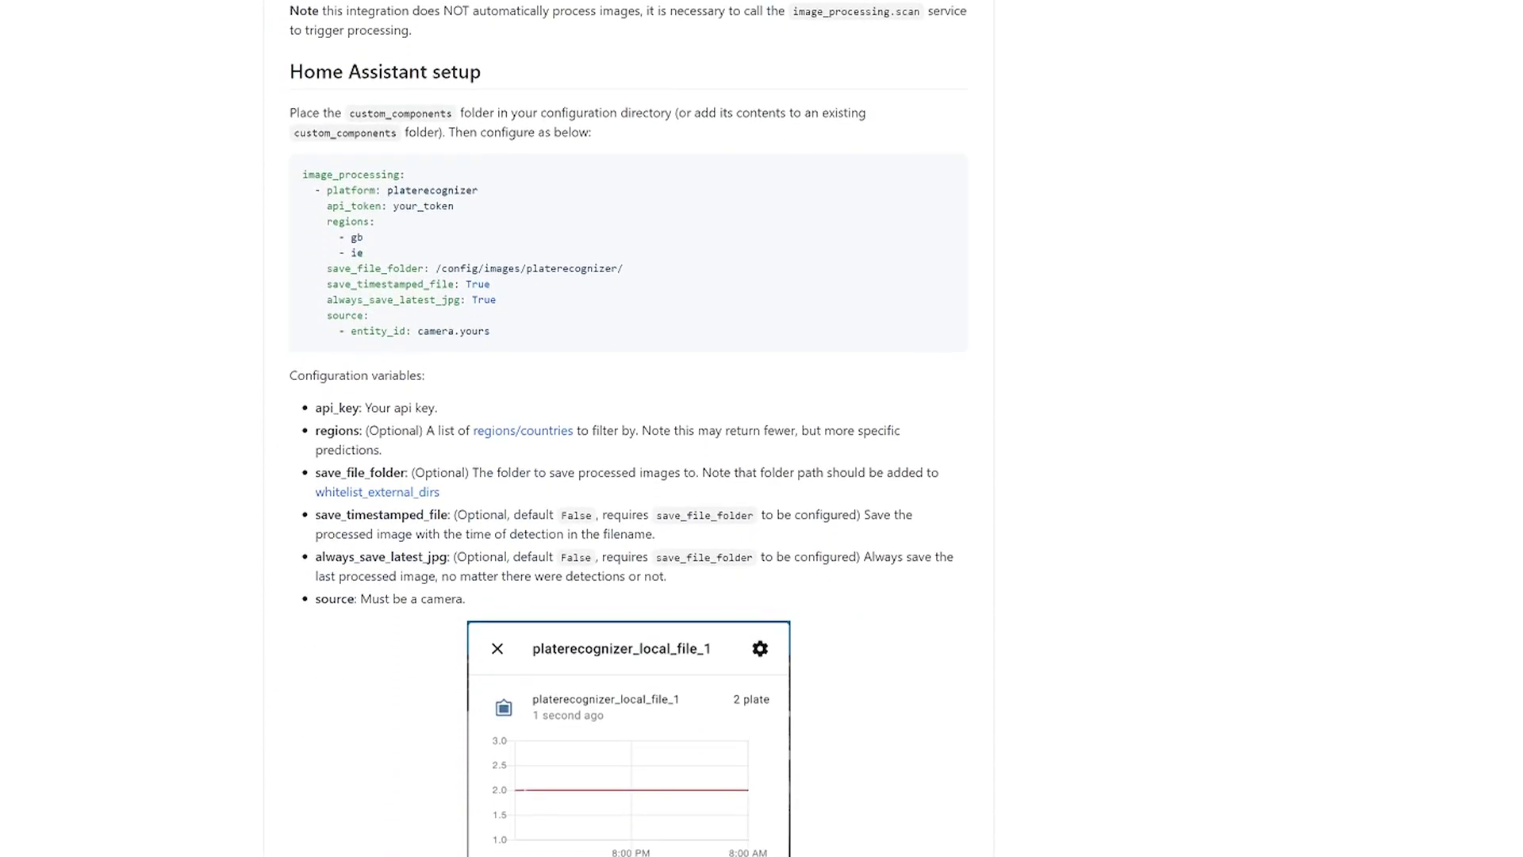
{"action": "scroll", "coordinate": [762, 429], "scroll_direction": "down", "scroll_amount": 6}
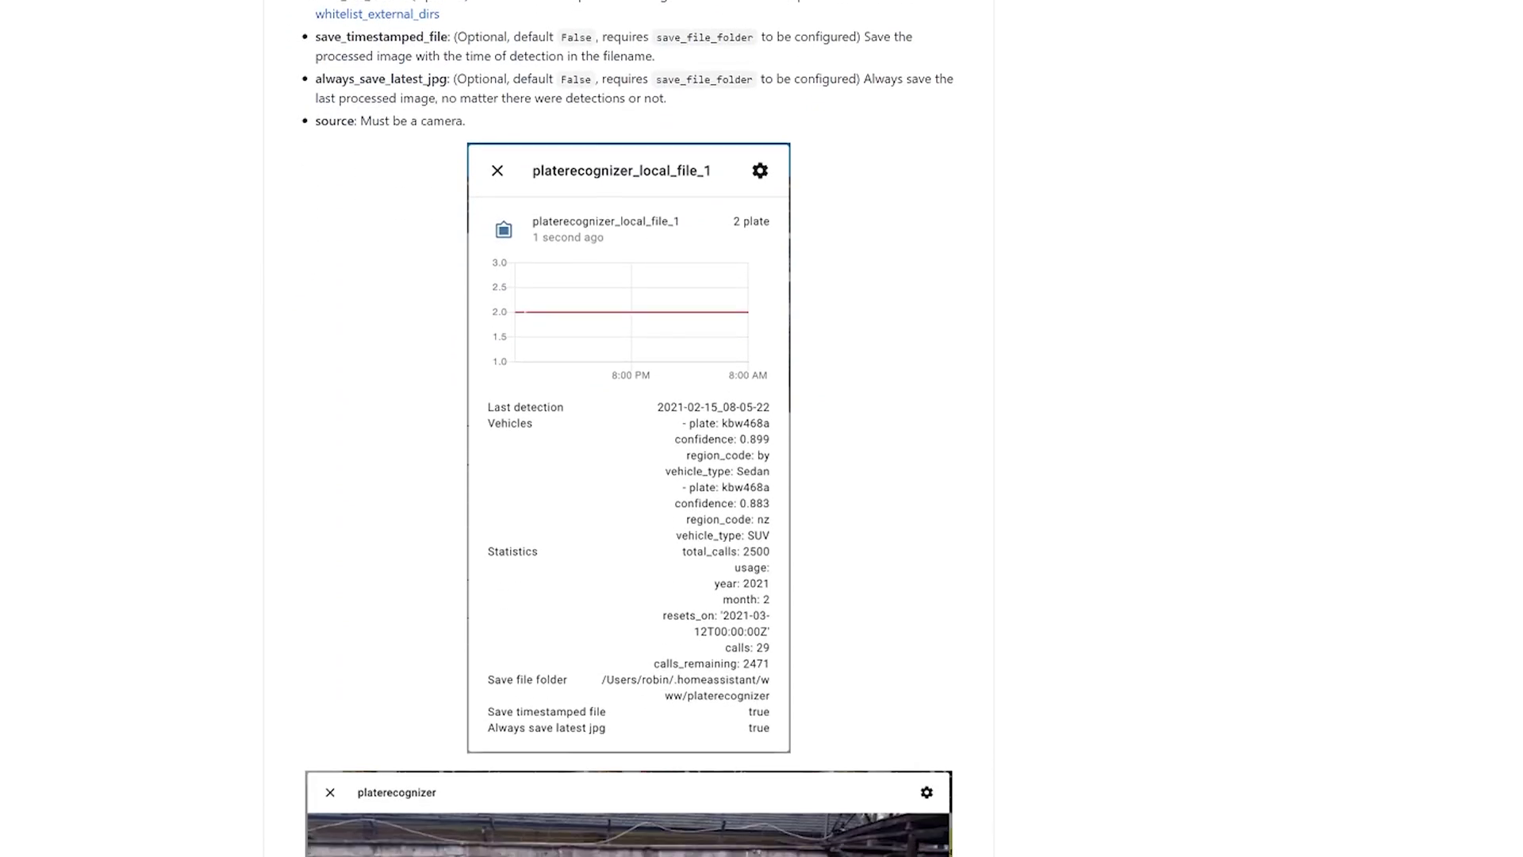
{"action": "scroll", "coordinate": [762, 428], "scroll_direction": "down", "scroll_amount": 6}
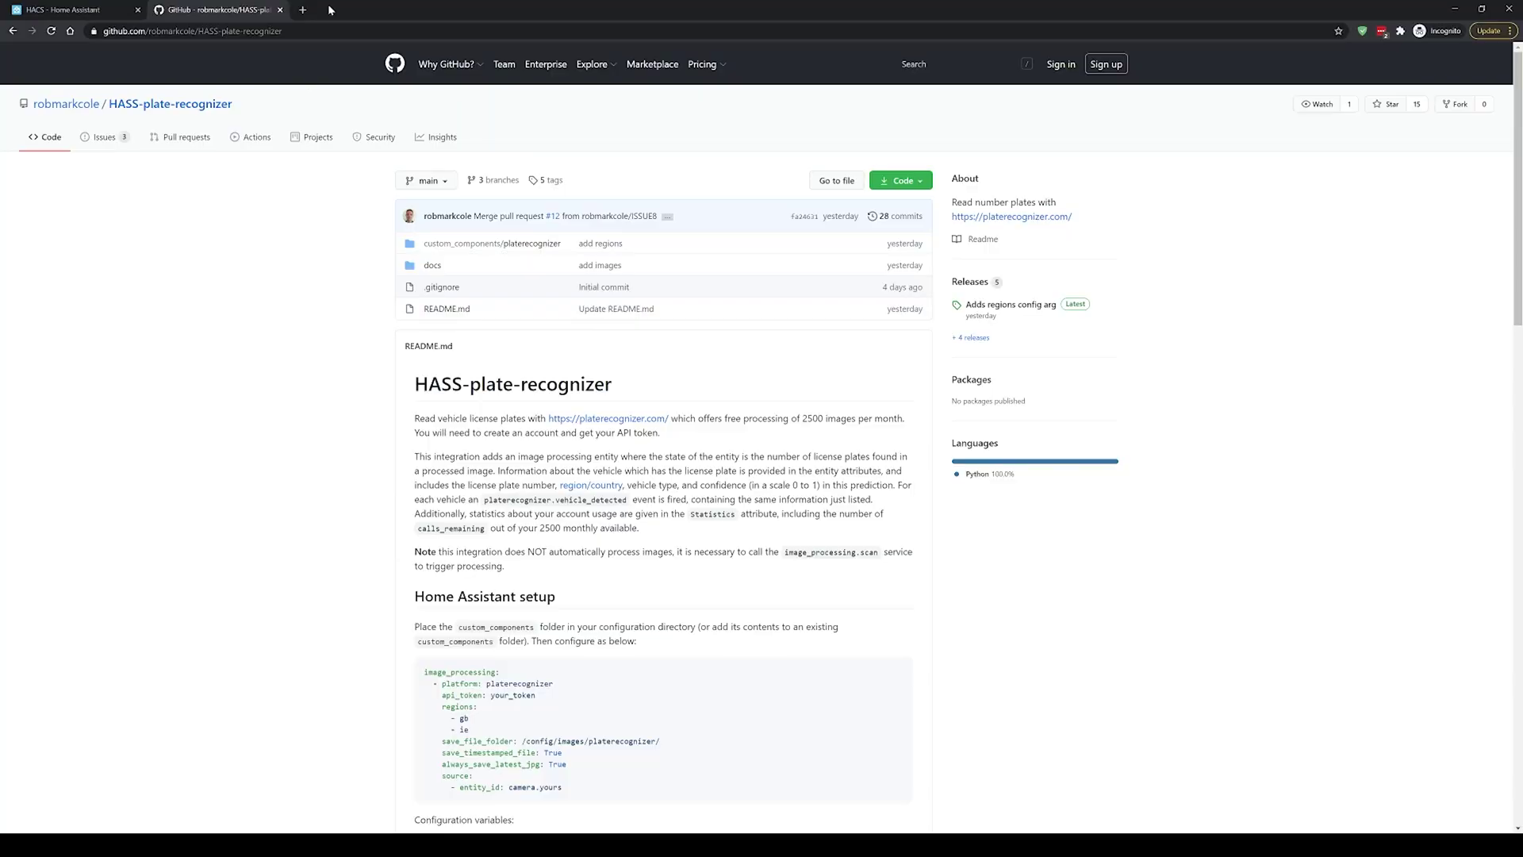
- Add the copied plate recognizer repository address to HACS as a custom Integration repository
{"action": "left_click", "coordinate": [326, 31]}
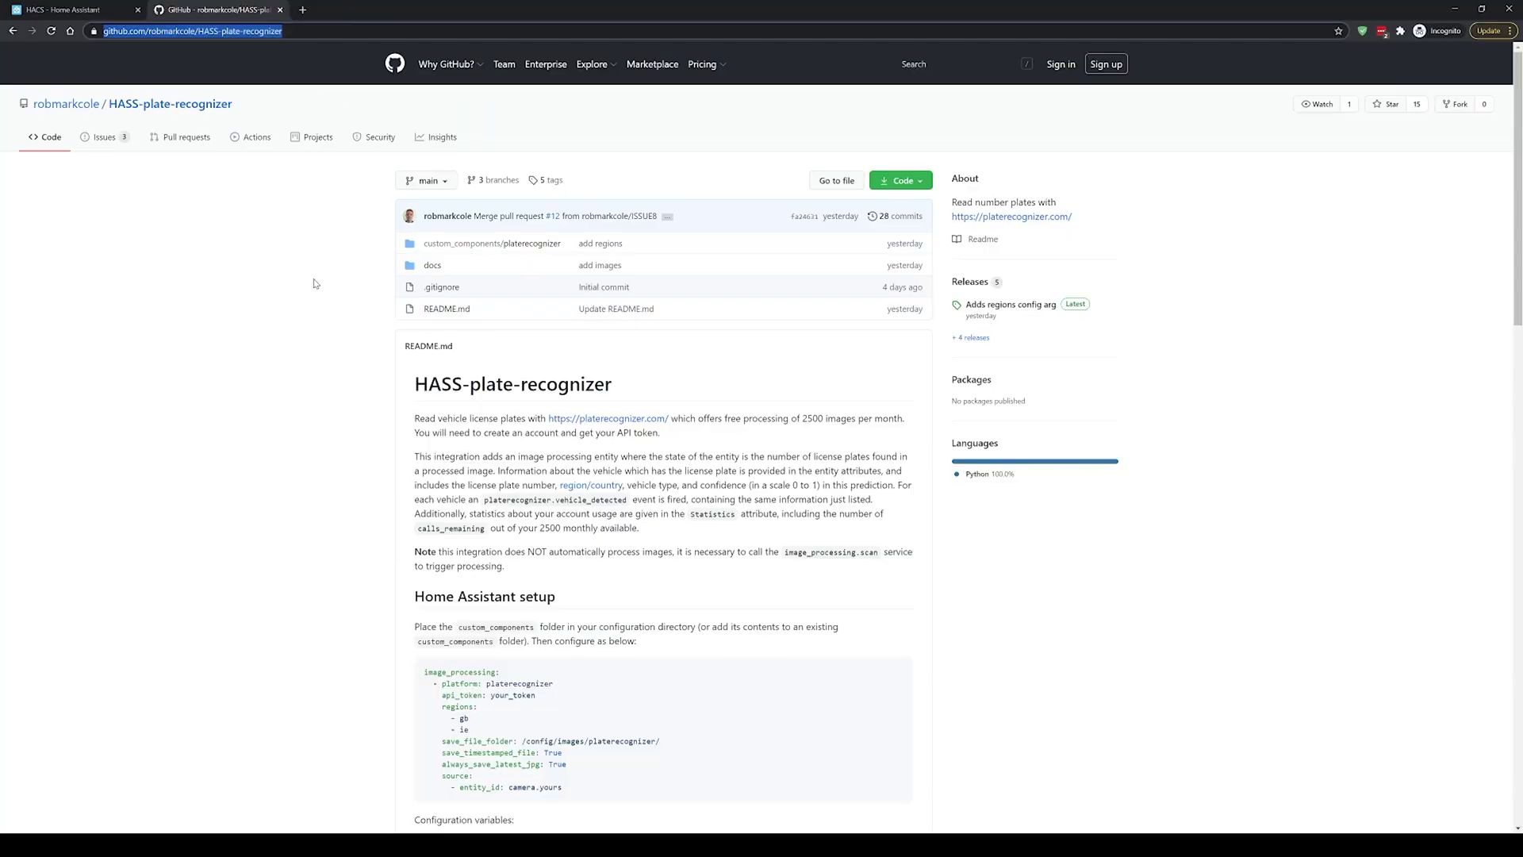
{"action": "left_click", "coordinate": [71, 9]}
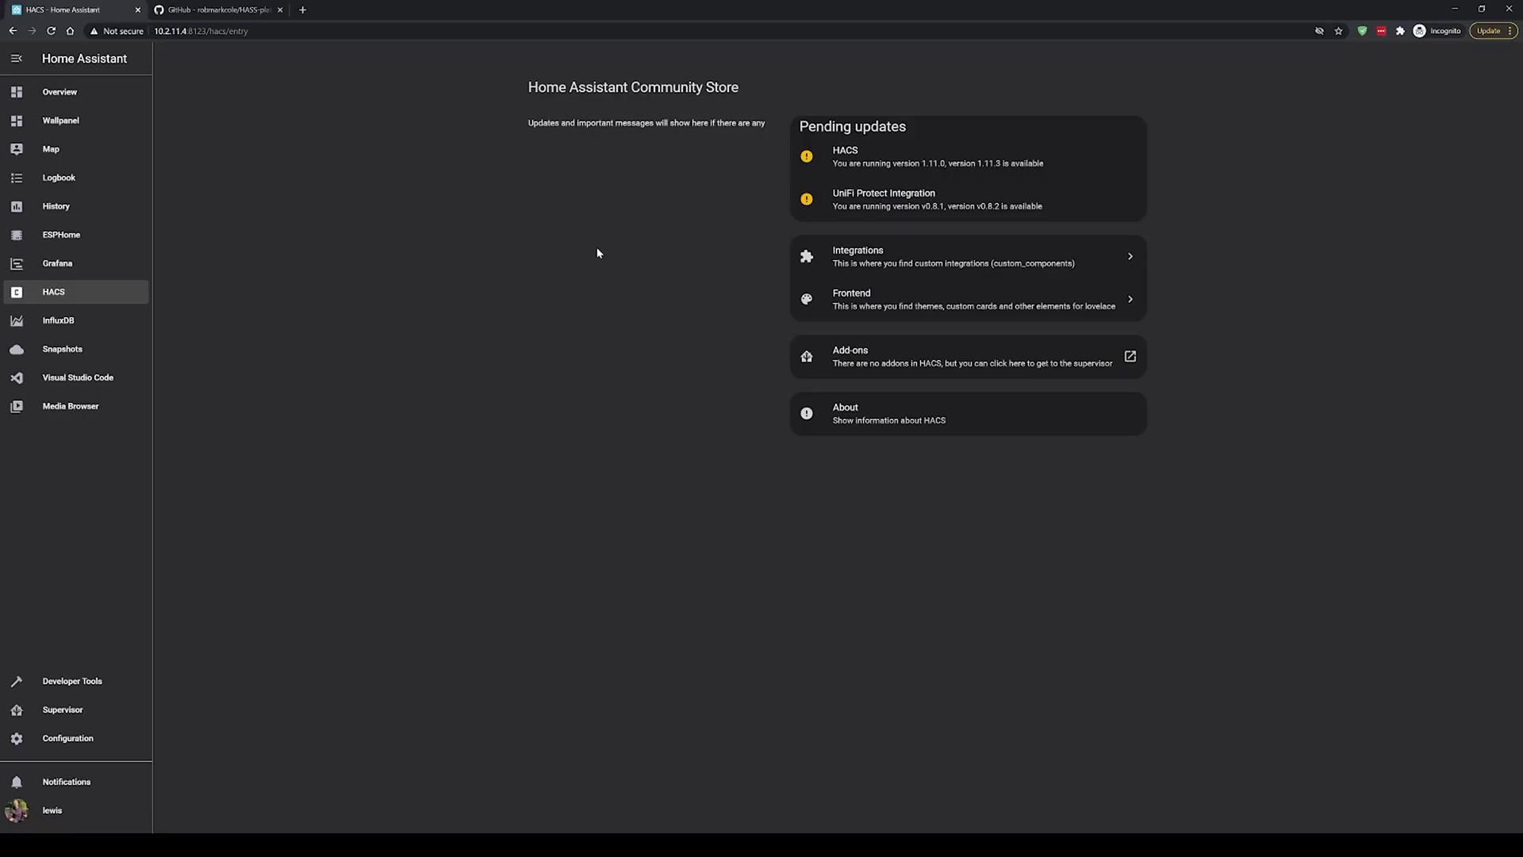
{"action": "left_click", "coordinate": [901, 254]}
{"action": "left_click", "coordinate": [1498, 60]}
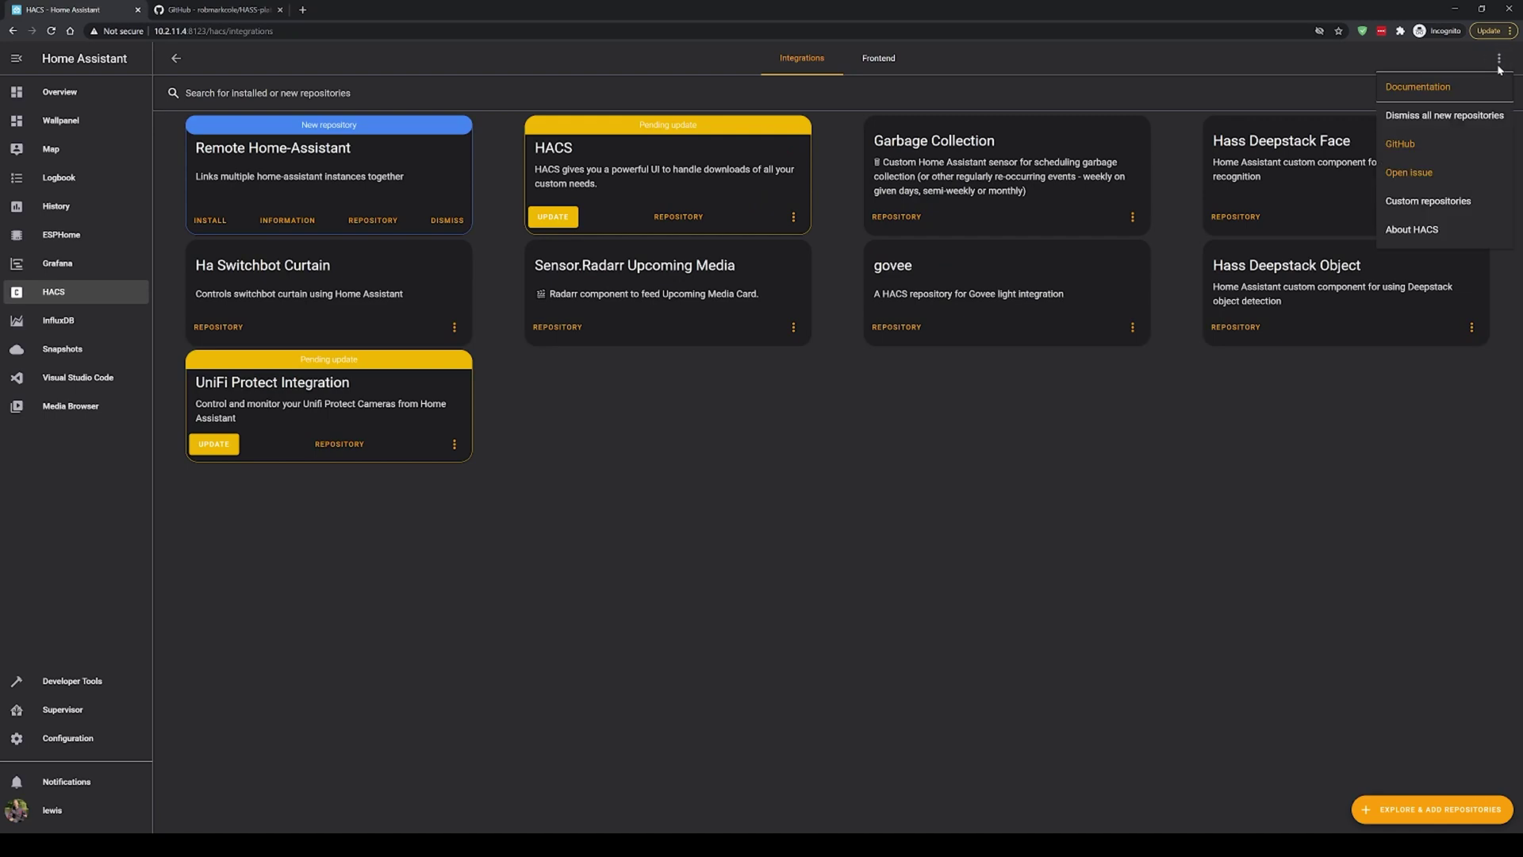
{"action": "left_click", "coordinate": [1450, 199]}
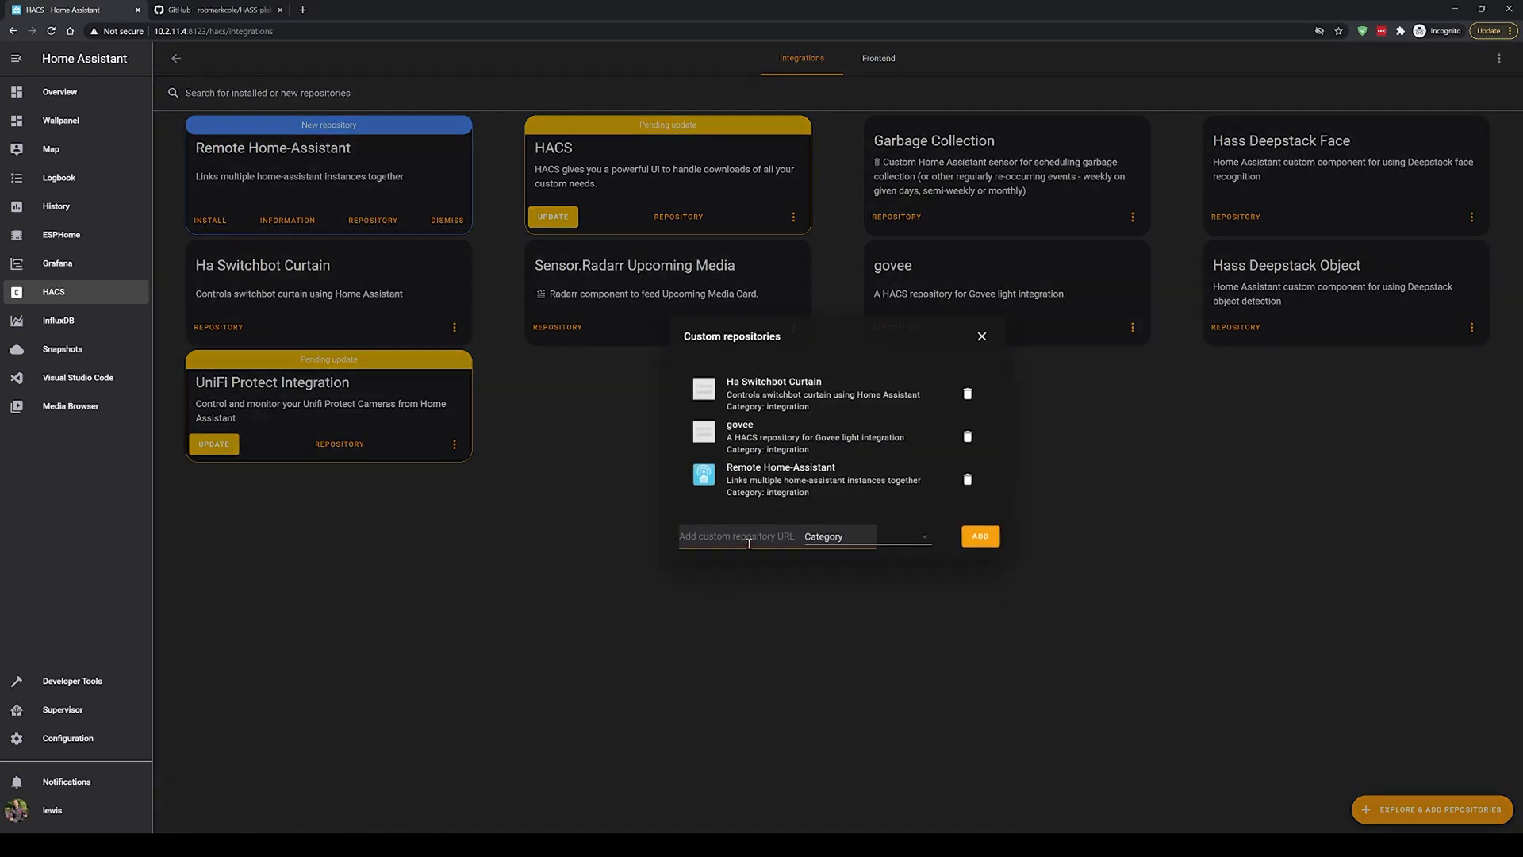
{"action": "key", "text": "ctrl+v"}
{"action": "left_click", "coordinate": [898, 541]}
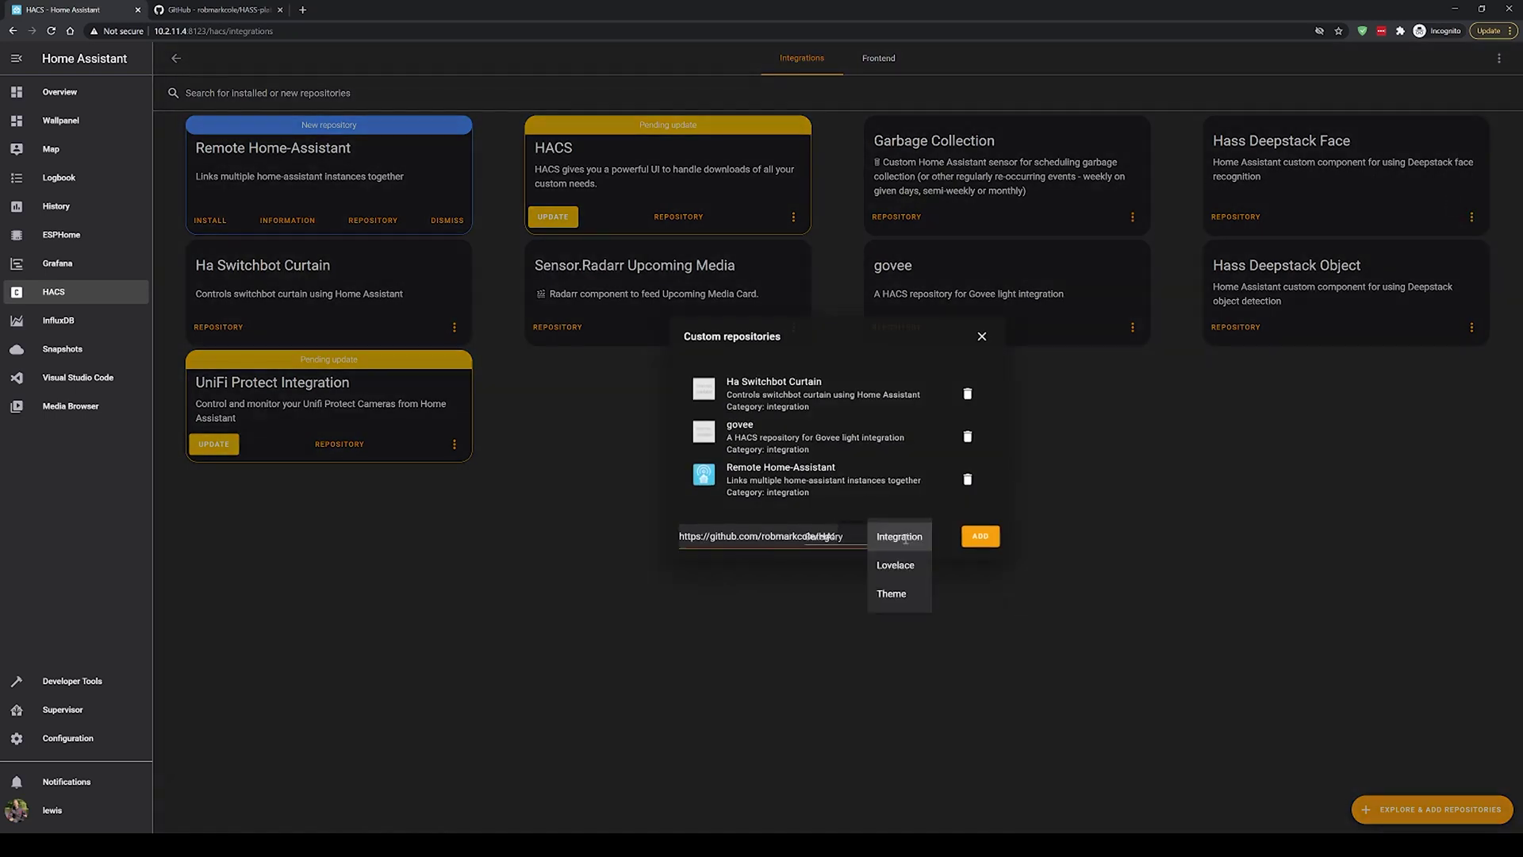
{"action": "left_click", "coordinate": [899, 537]}
{"action": "left_click", "coordinate": [979, 537]}
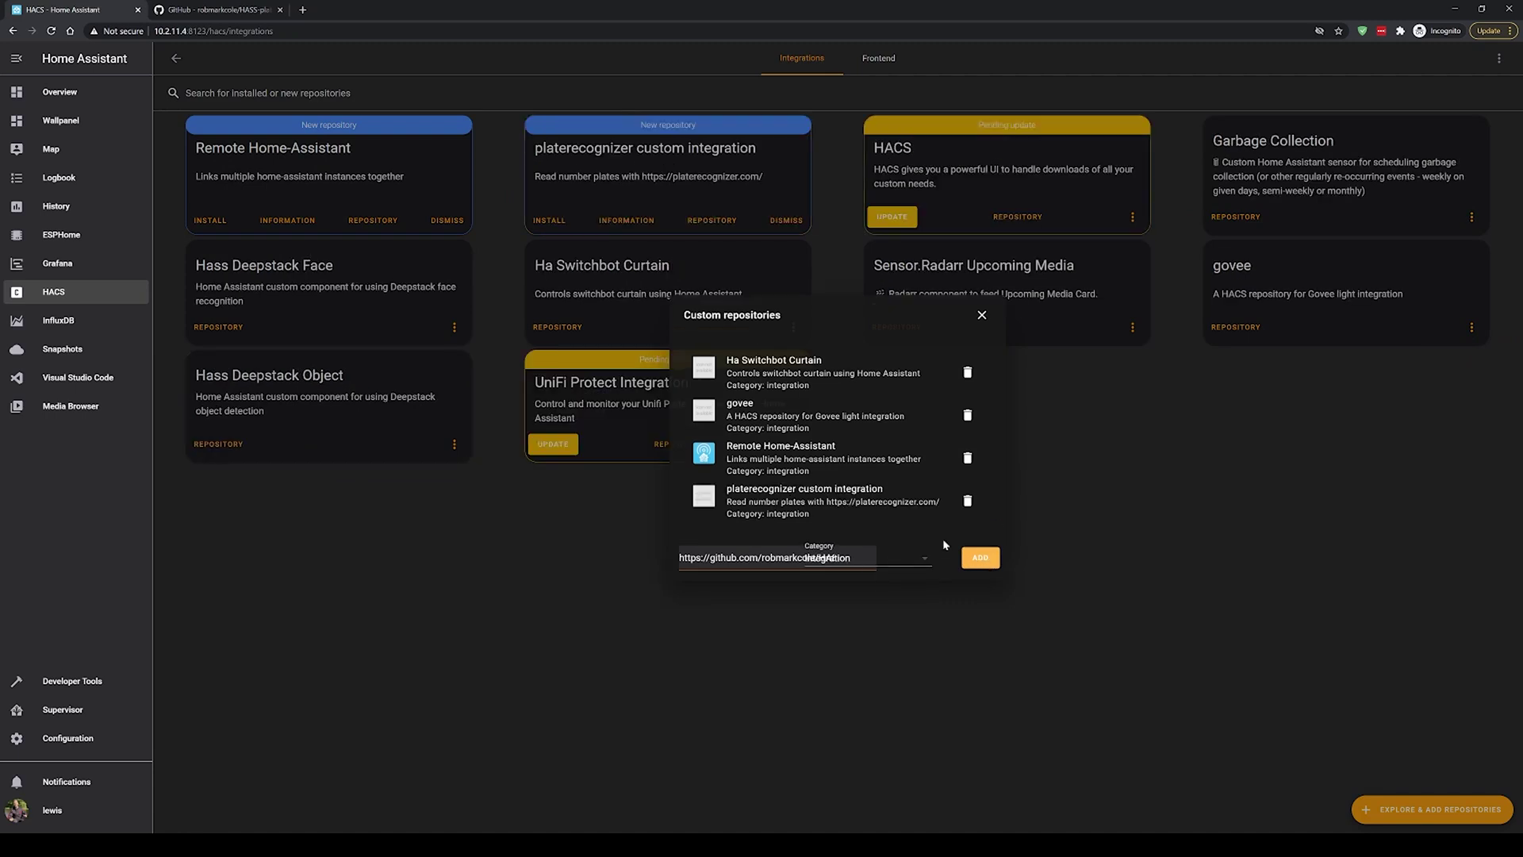
- Find the platerecognizer integration by searching 'hass pla' and install version 0.5.0
{"action": "left_click", "coordinate": [982, 314]}
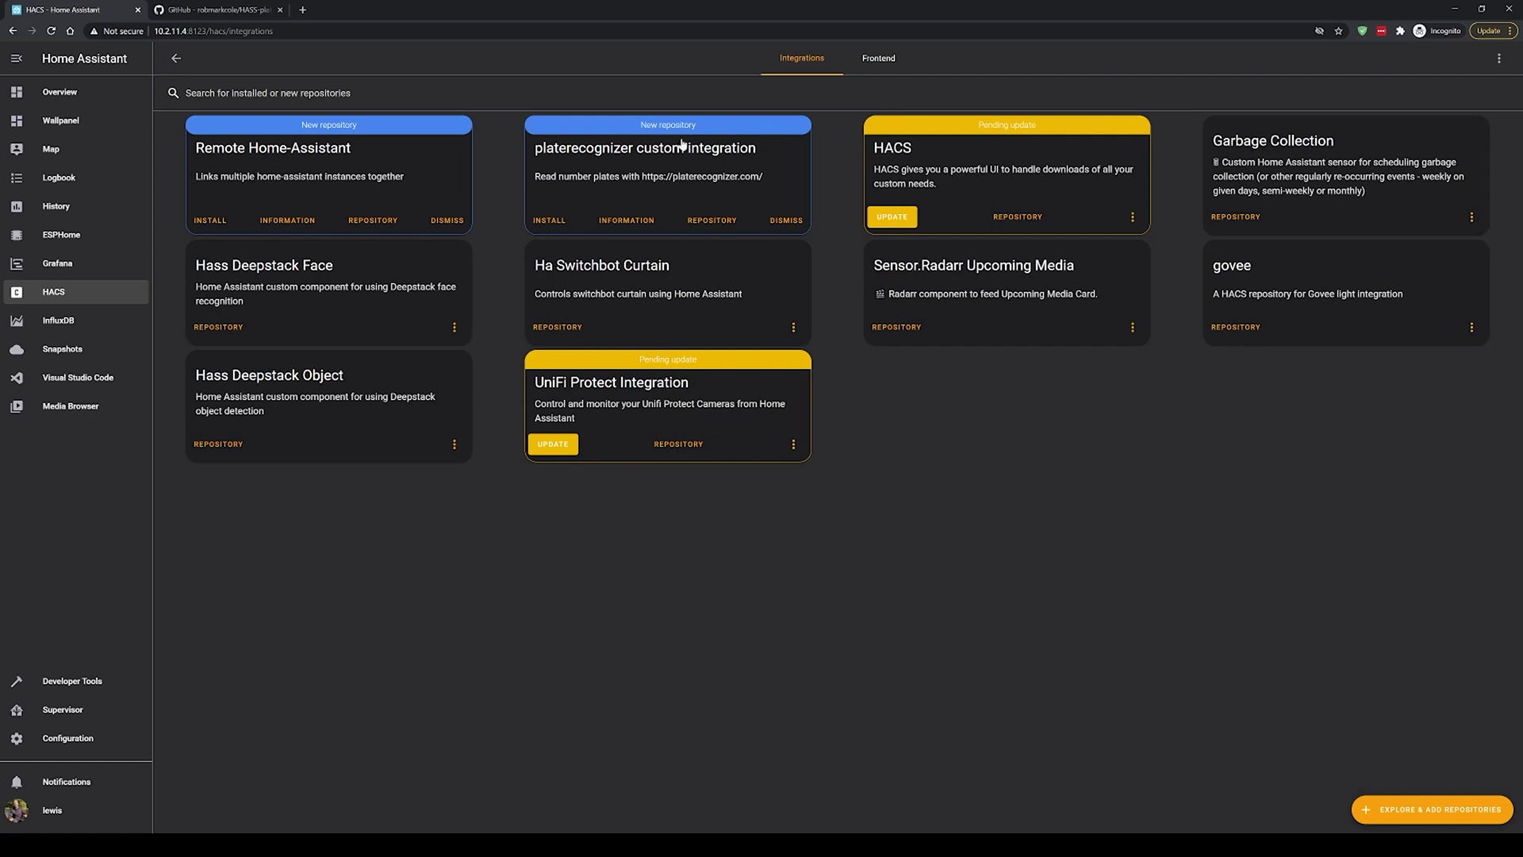
{"action": "left_click", "coordinate": [1431, 803]}
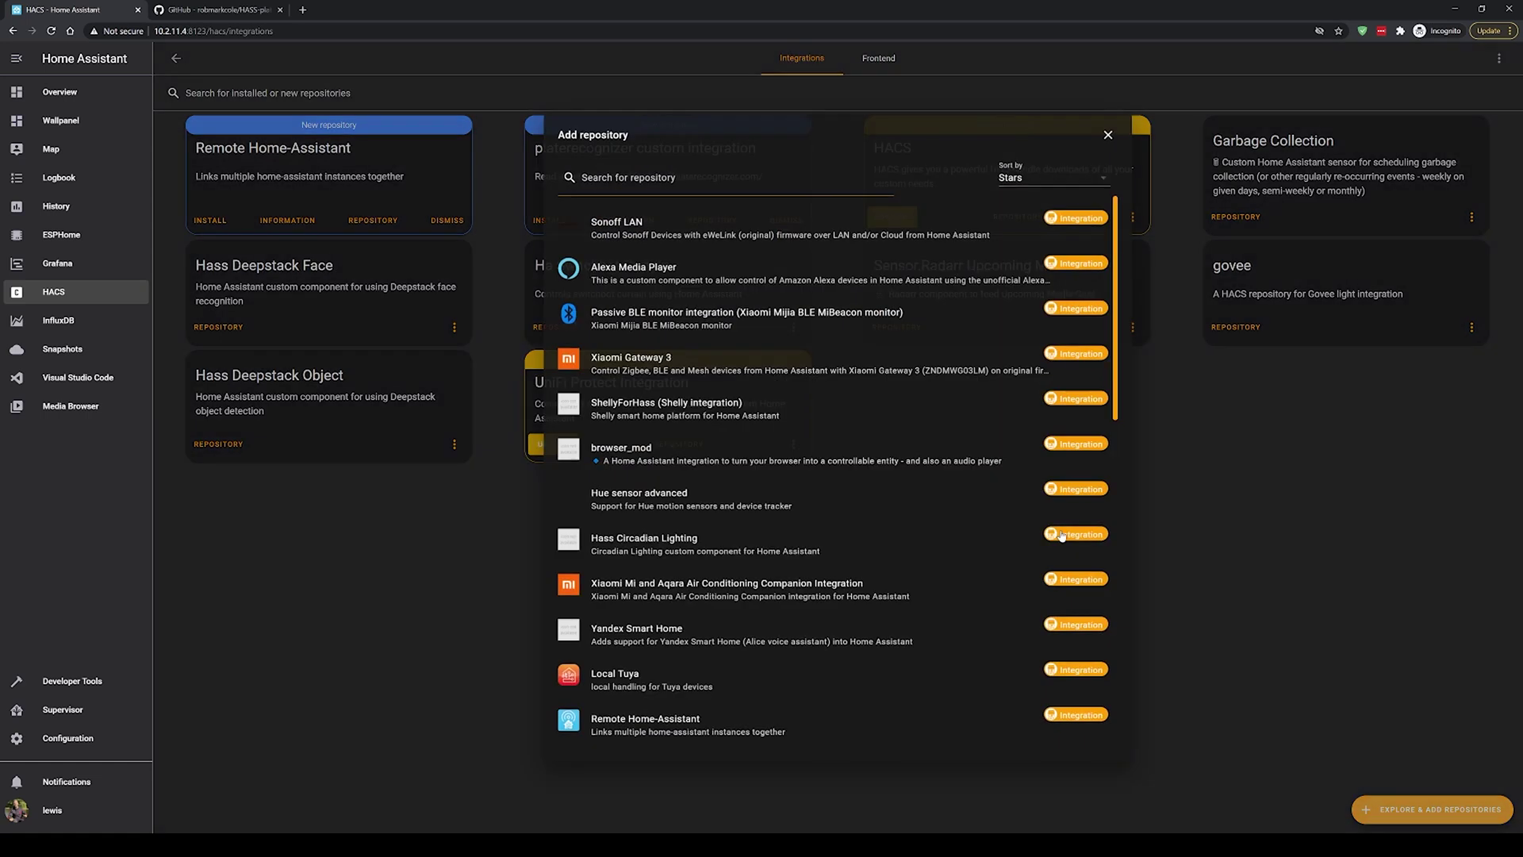
{"action": "left_click", "coordinate": [669, 179]}
{"action": "type", "text": "hass plate"}
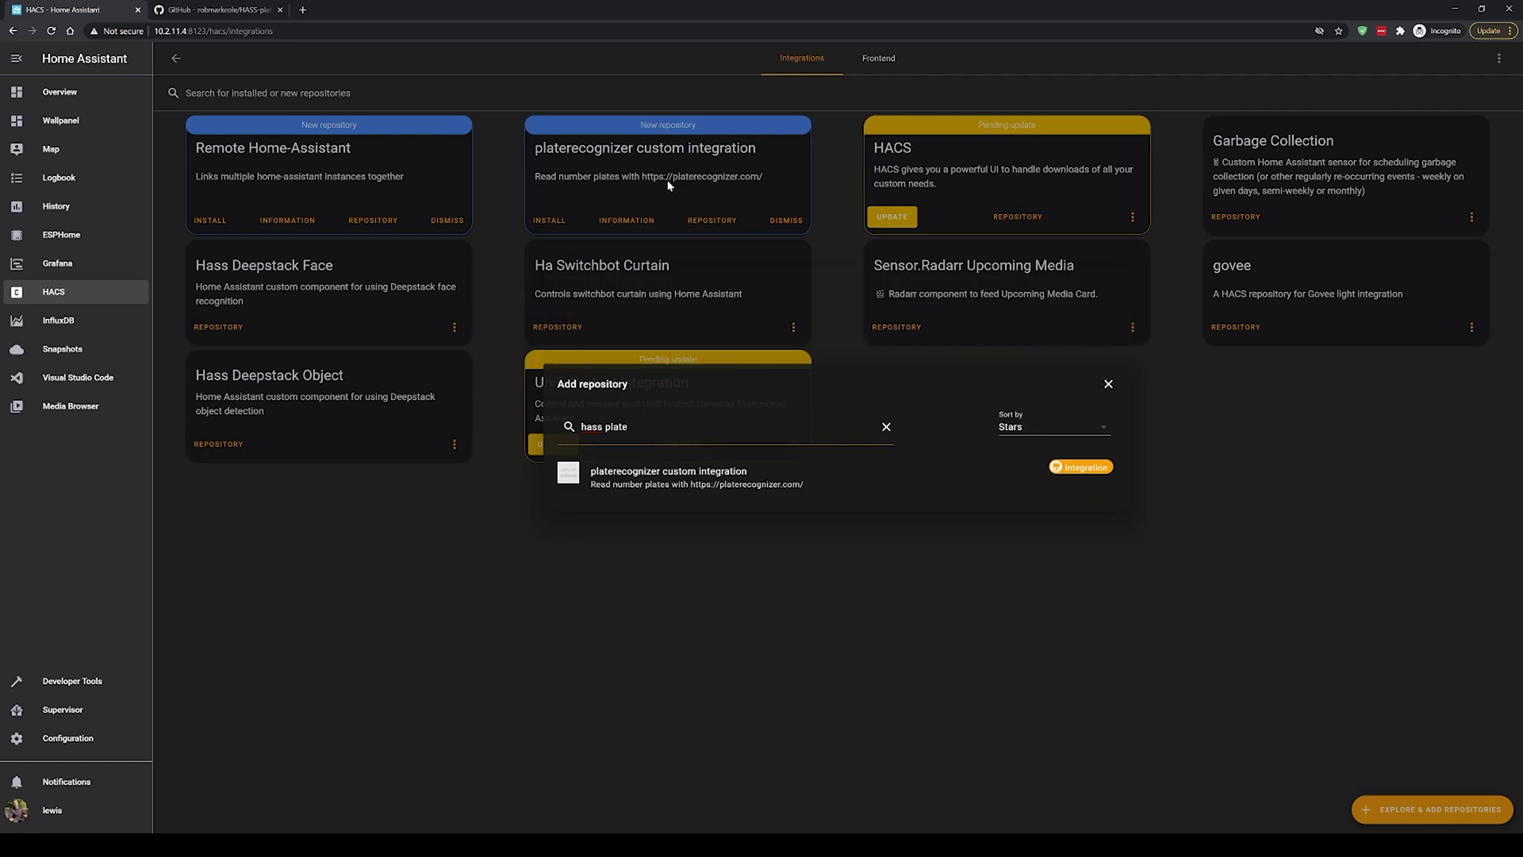
{"action": "left_click", "coordinate": [677, 490]}
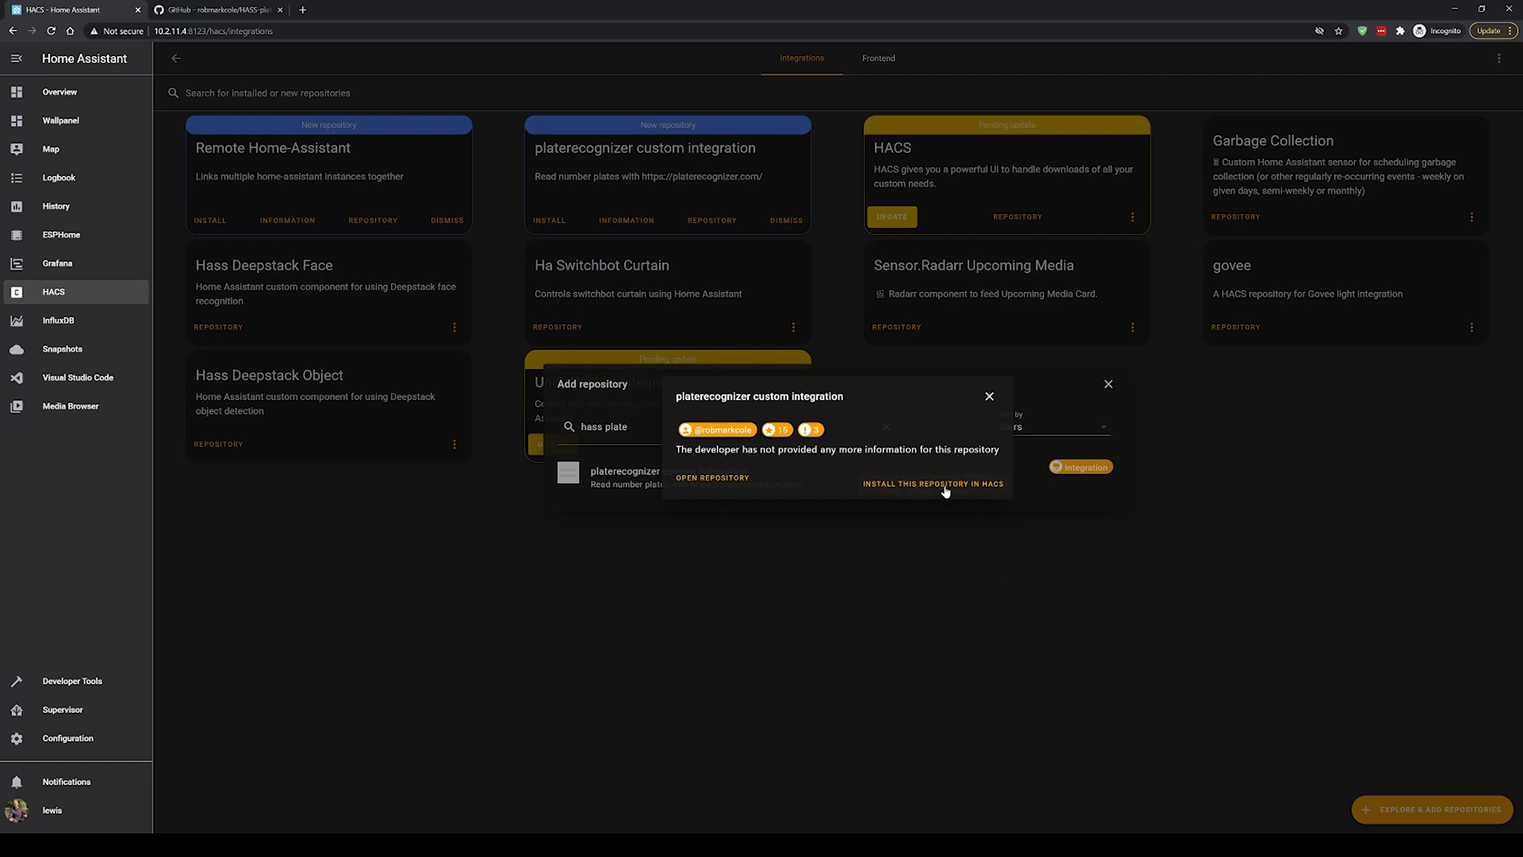
{"action": "left_click", "coordinate": [934, 484]}
{"action": "left_click", "coordinate": [1064, 527]}
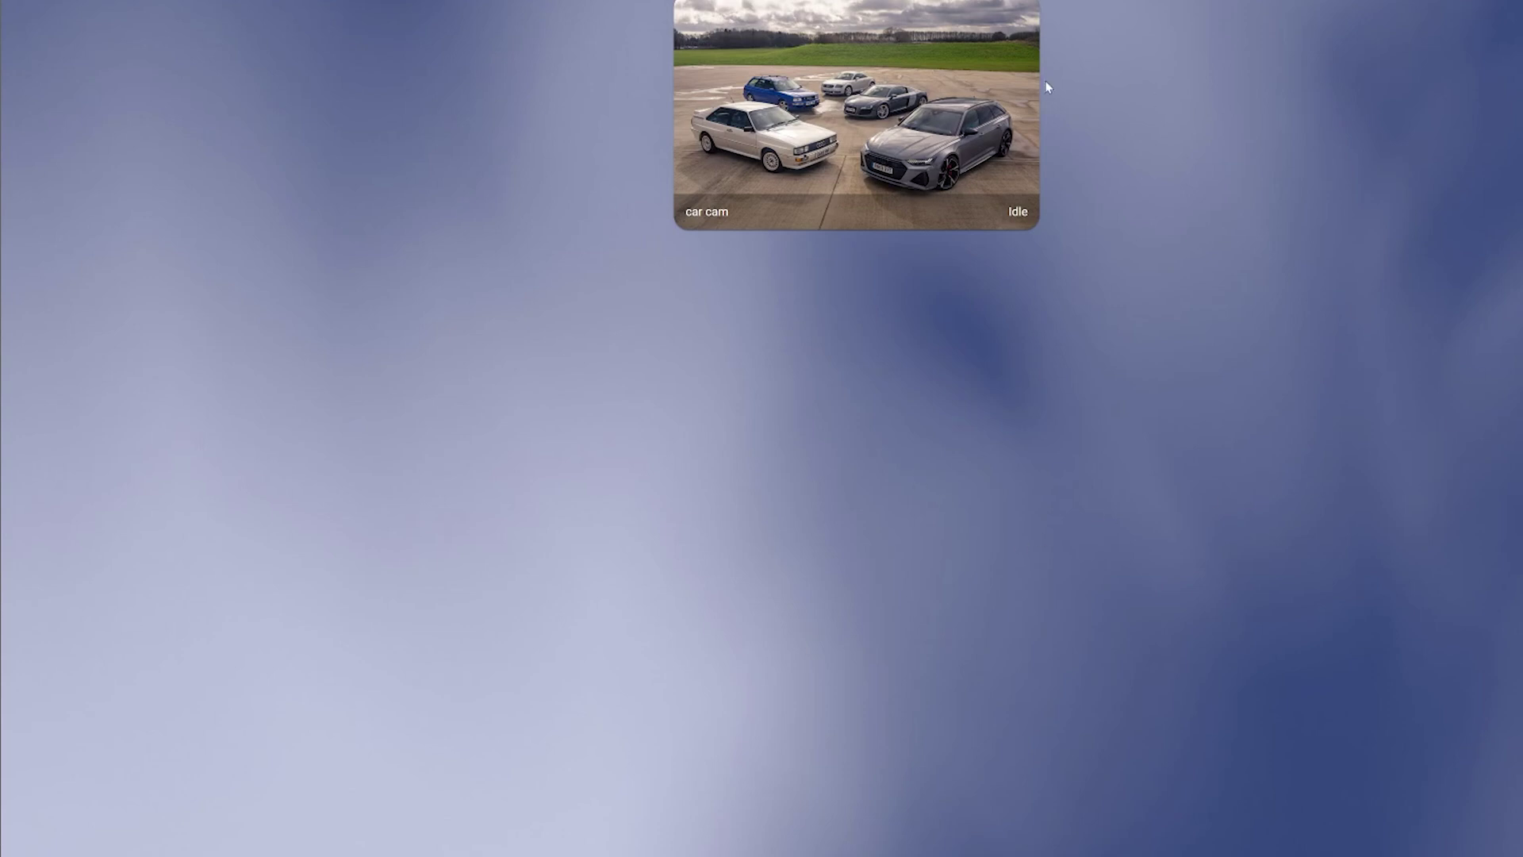
- Open an enlarged preview of the car cam camera image
{"action": "left_click", "coordinate": [834, 150]}
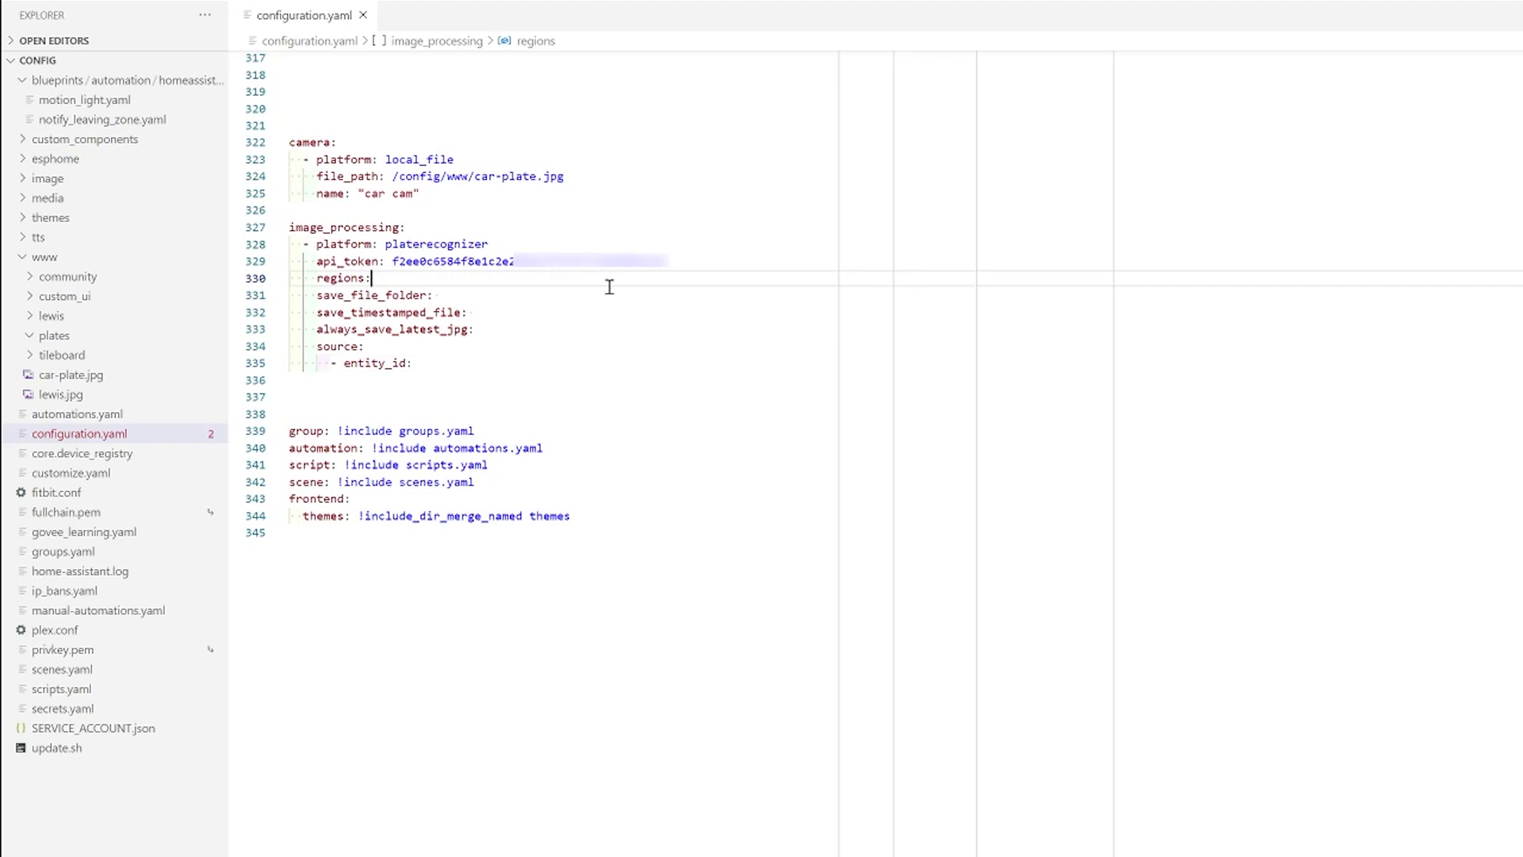
- Add a '- gb' entry on a new line under regions in configuration.yaml
{"action": "key", "text": "Return"}
{"action": "type", "text": "- gb"}
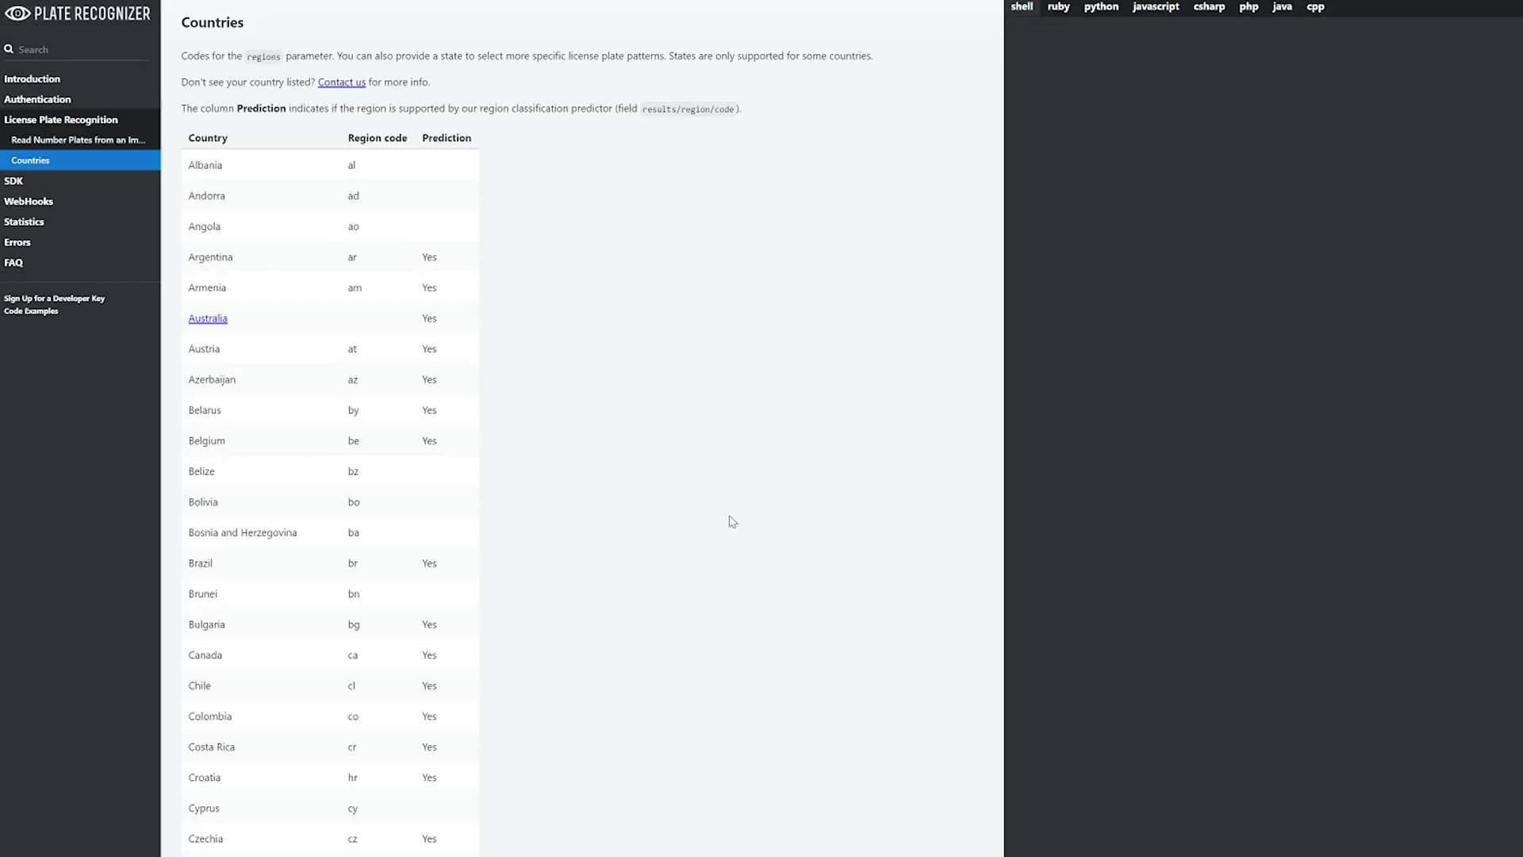
- Scroll through the Plate Recognizer API docs' country and state region code tables
{"action": "scroll", "coordinate": [731, 520], "scroll_direction": "down", "scroll_amount": 10}
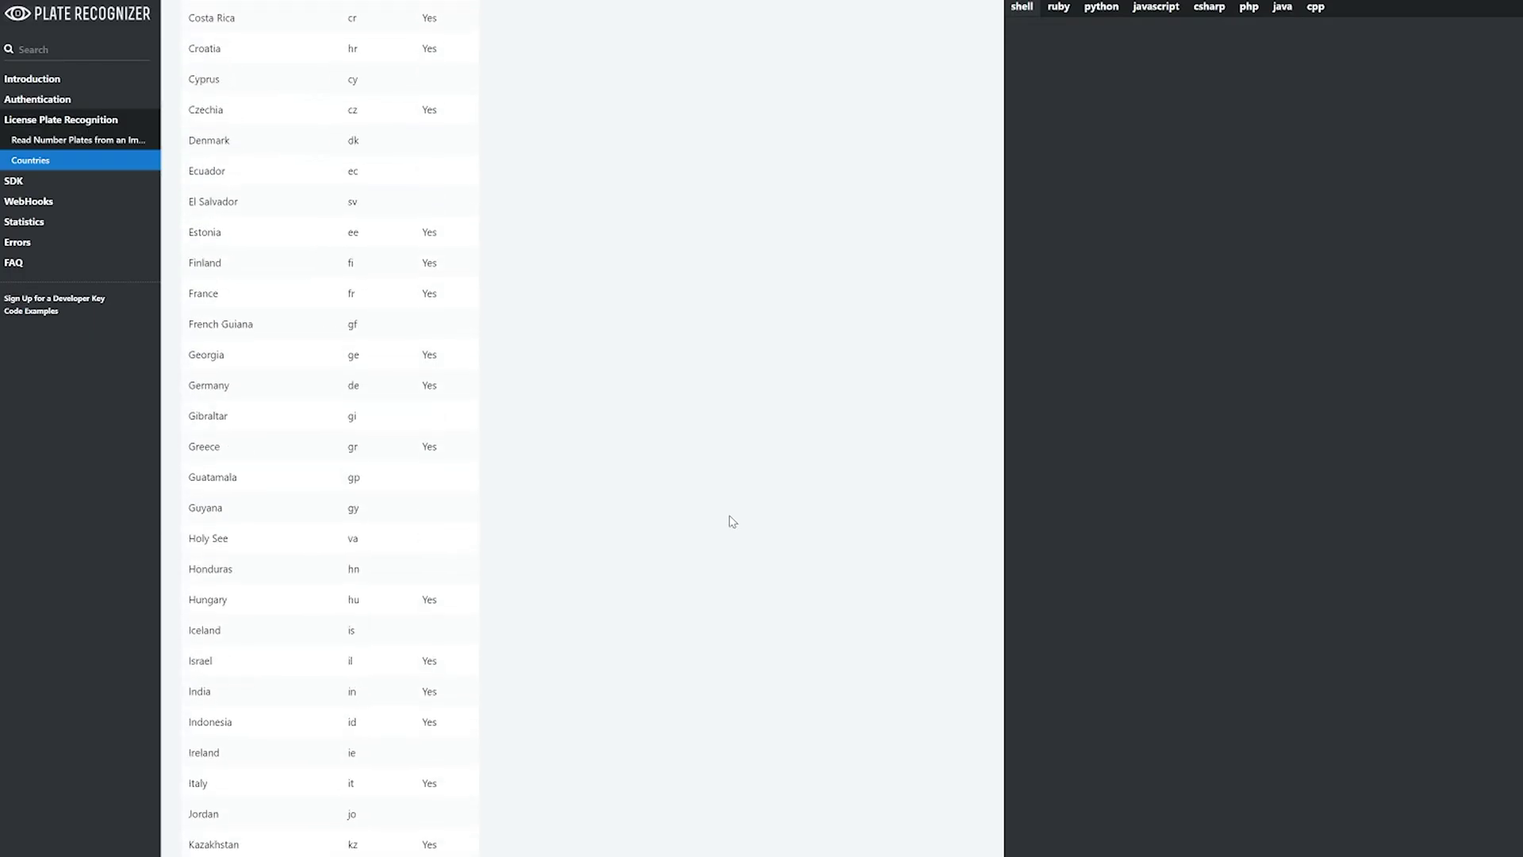
{"action": "scroll", "coordinate": [733, 522], "scroll_direction": "down", "scroll_amount": 15}
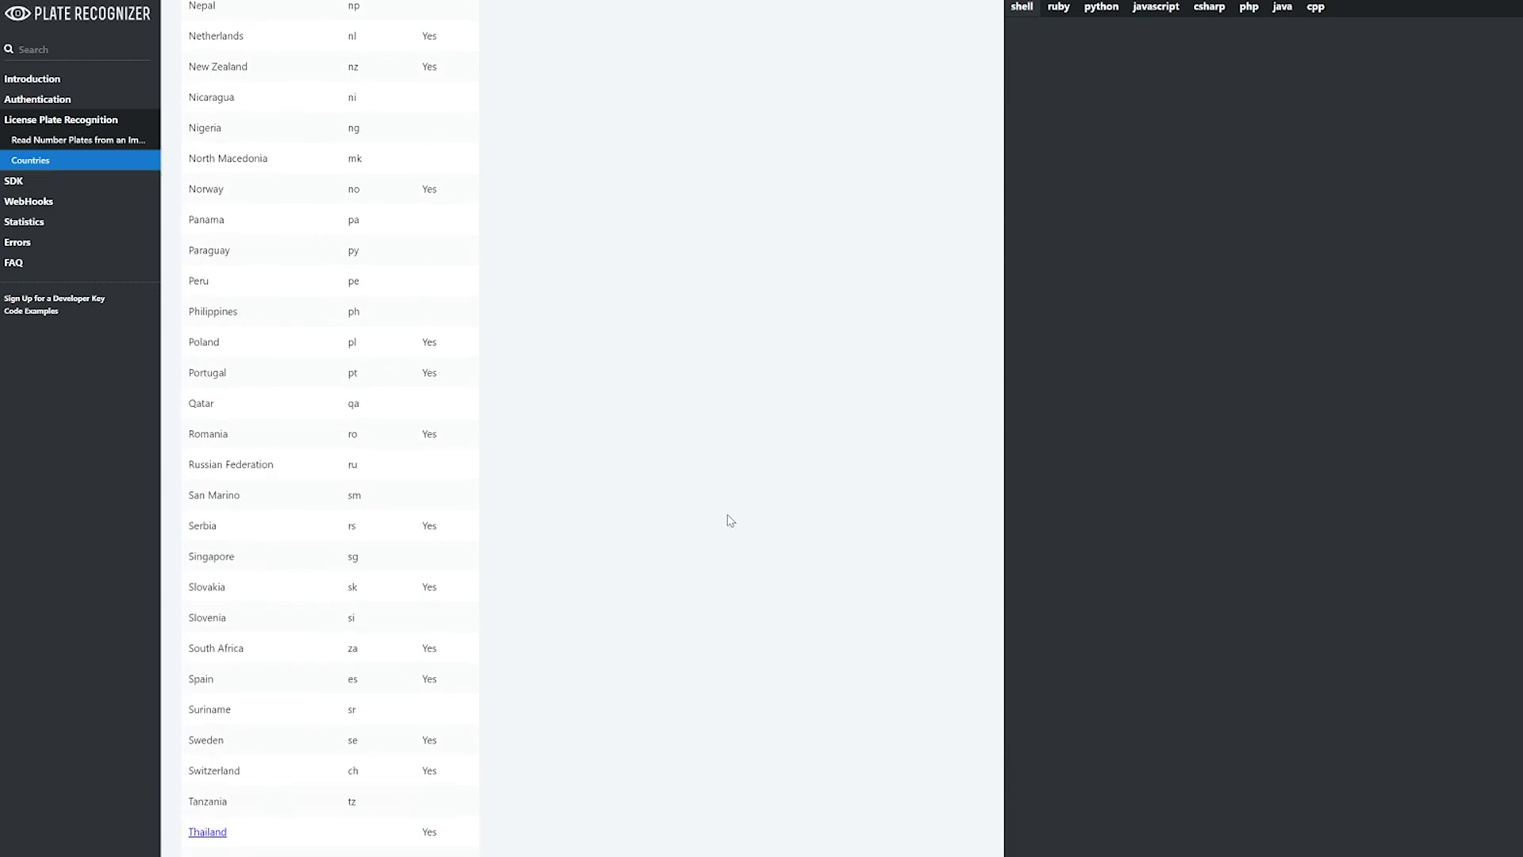
{"action": "scroll", "coordinate": [731, 521], "scroll_direction": "down", "scroll_amount": 15}
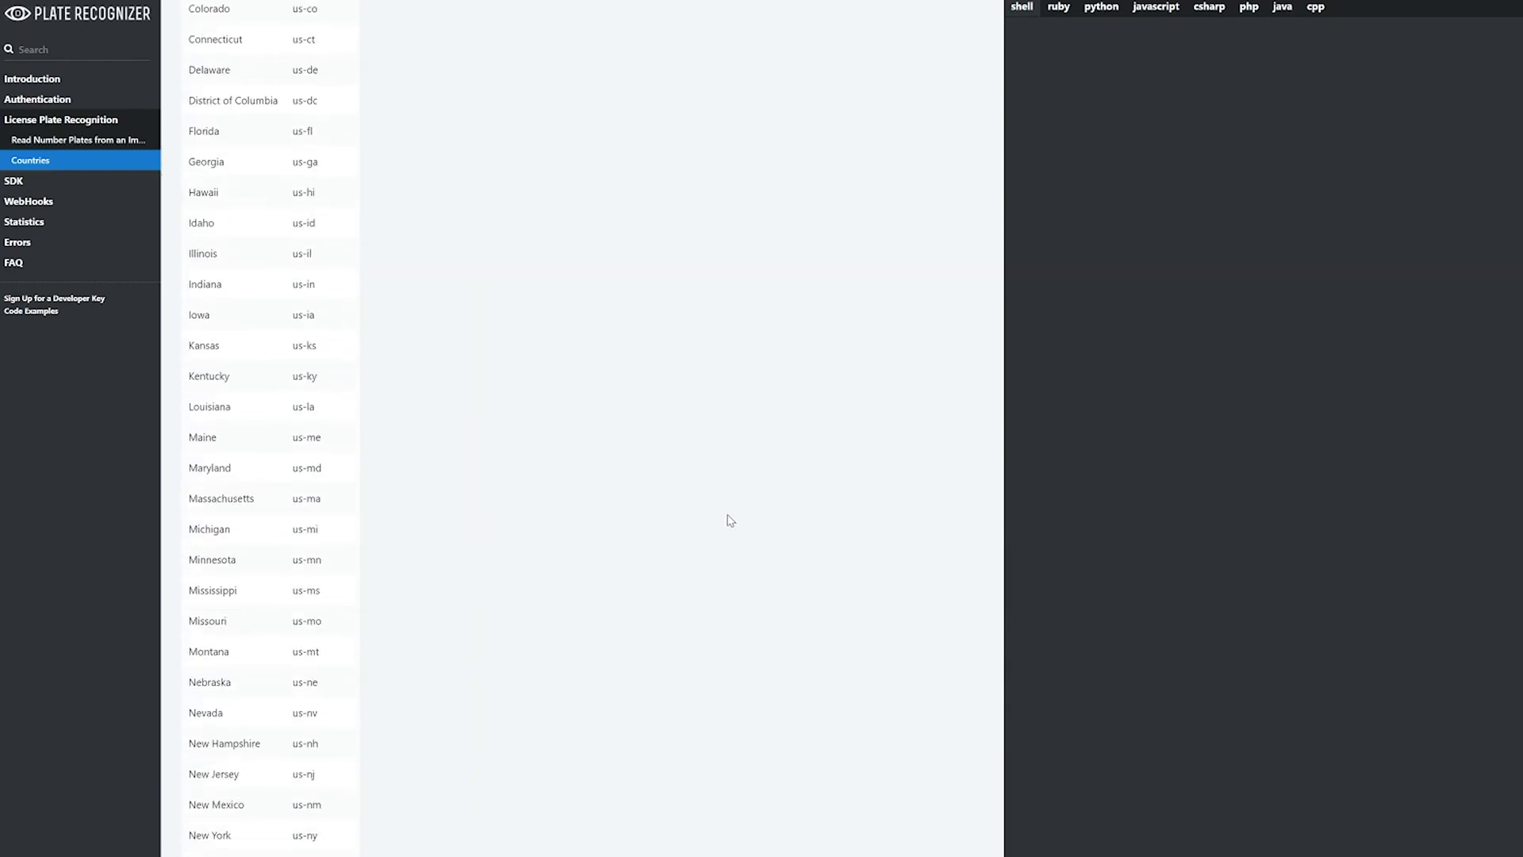
{"action": "scroll", "coordinate": [730, 521], "scroll_direction": "down", "scroll_amount": 15}
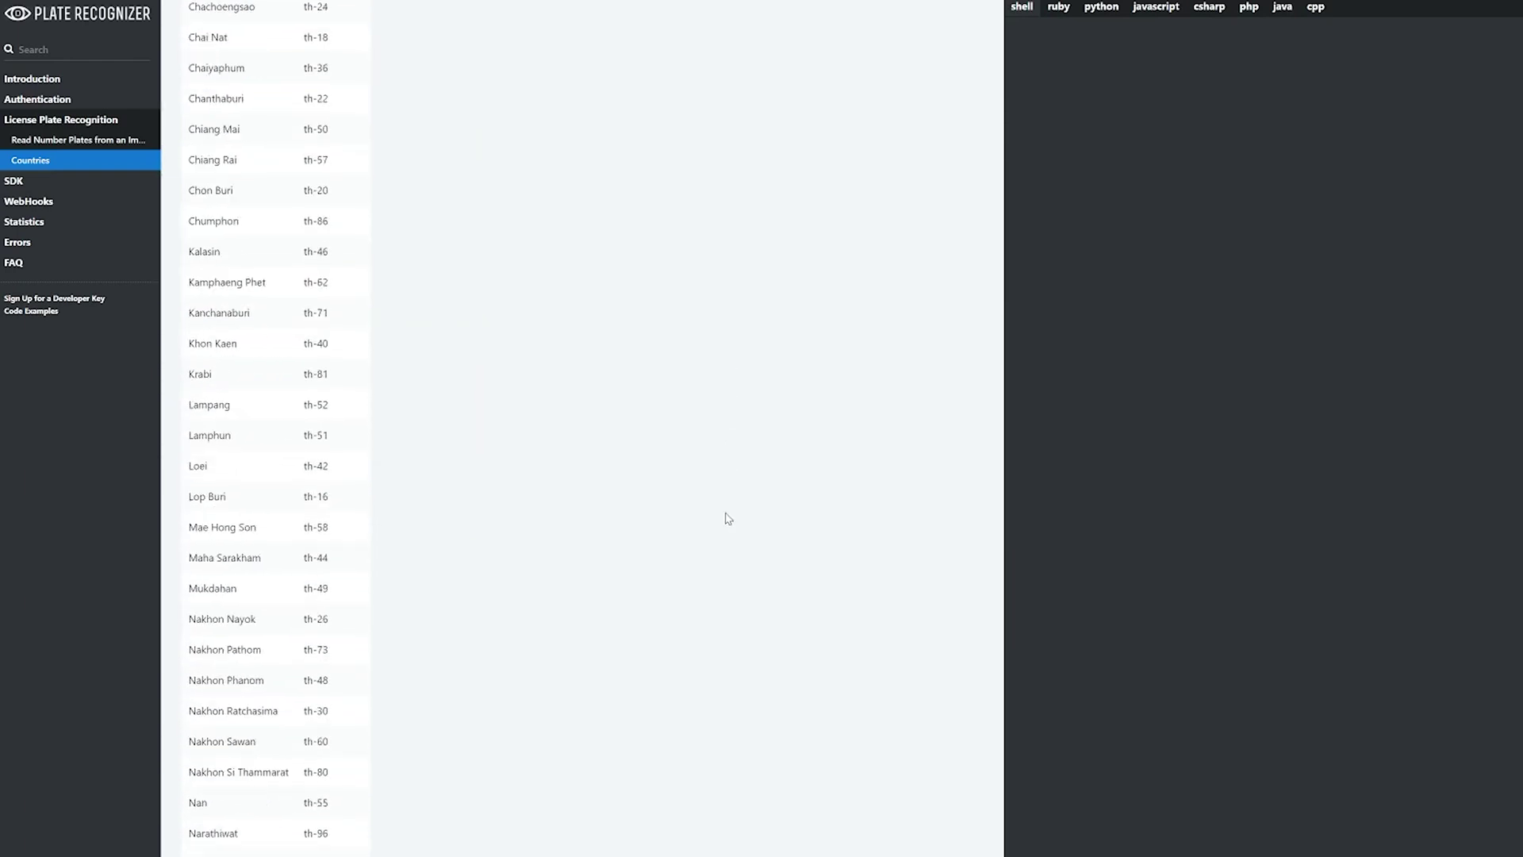
{"action": "scroll", "coordinate": [728, 518], "scroll_direction": "down", "scroll_amount": 12}
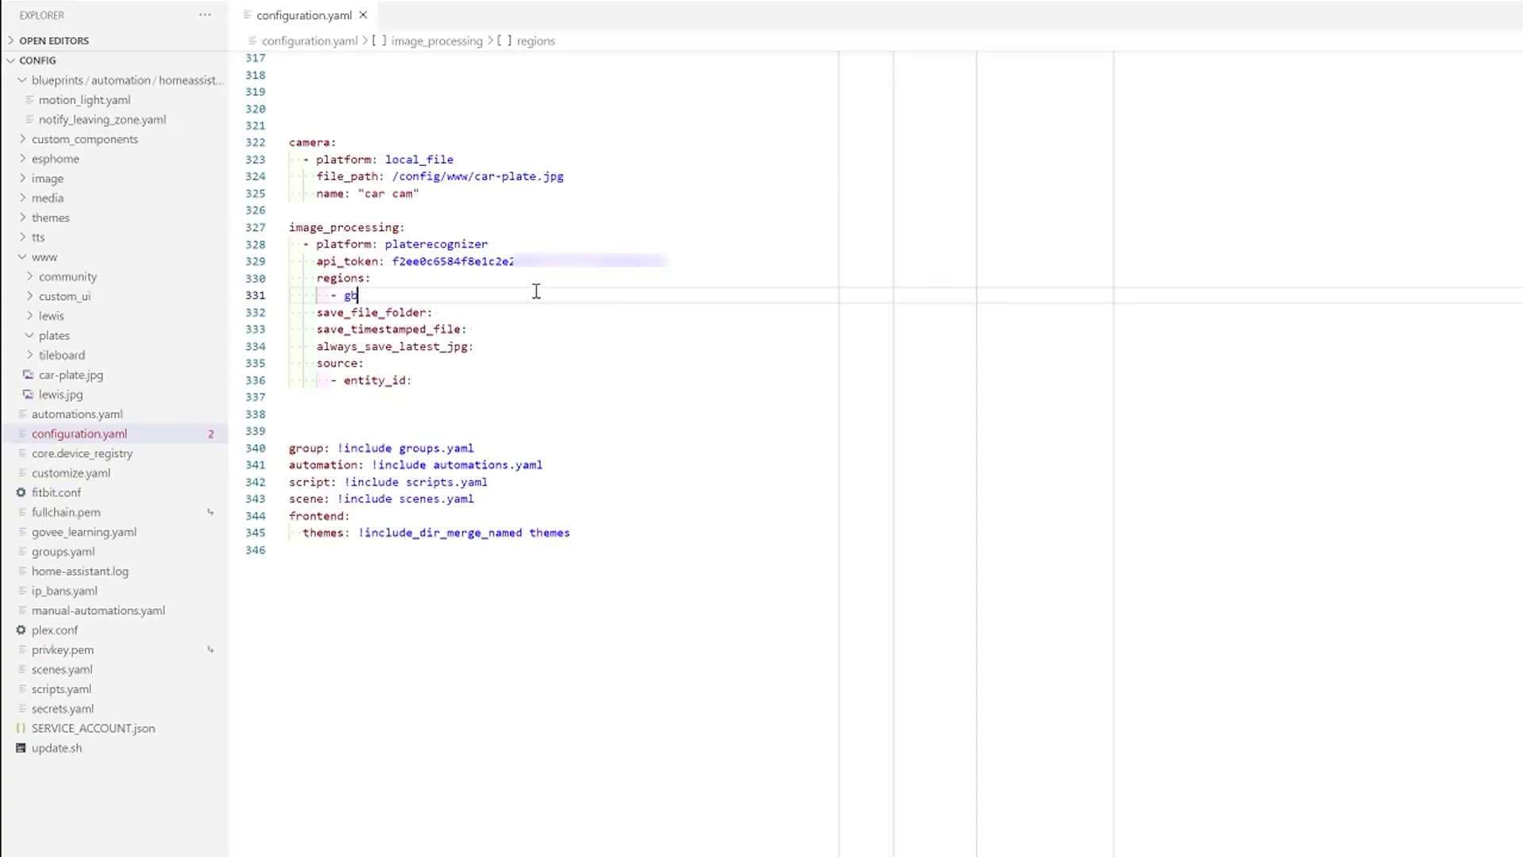
- Set save_file_folder to /config/www/plates, both save flags to True, and entity_id to camera.car_cam
{"action": "left_click", "coordinate": [503, 313]}
{"action": "type", "text": "/config/ww"}
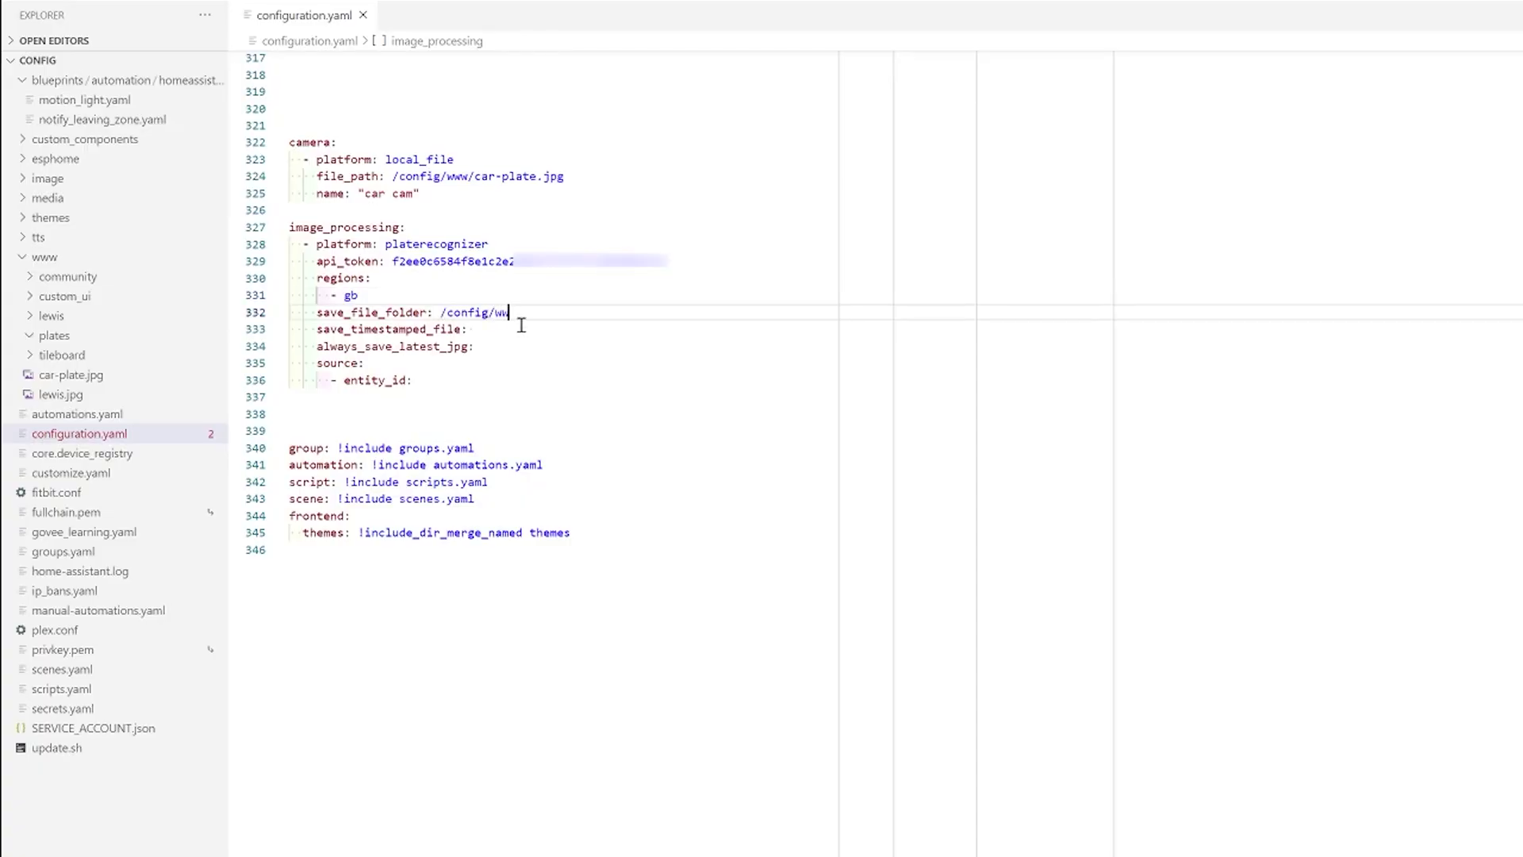
{"action": "type", "text": "w/plates"}
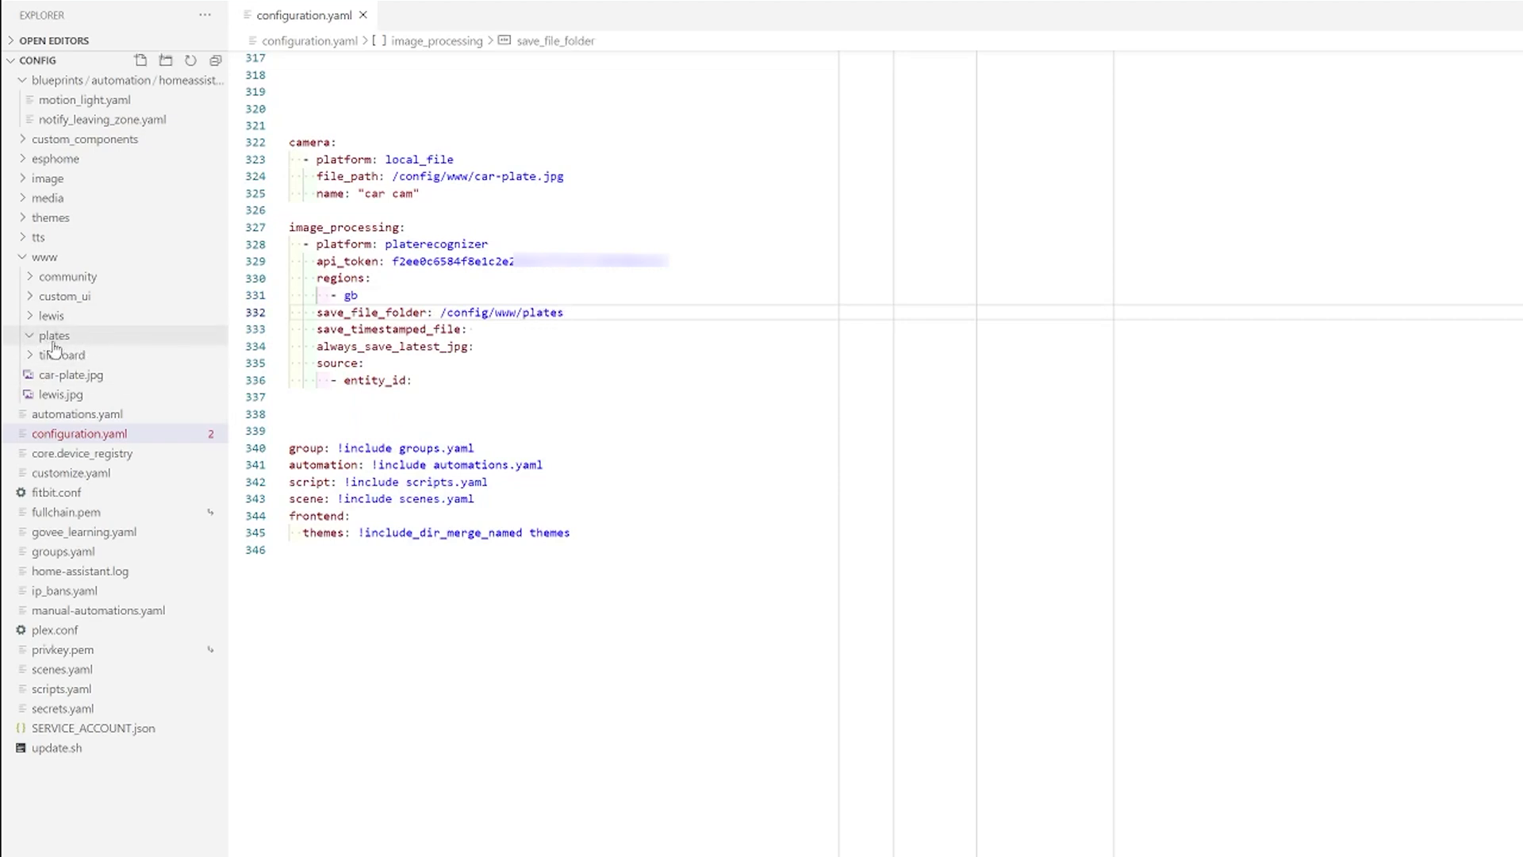
{"action": "left_click", "coordinate": [542, 331]}
{"action": "type", "text": "T"}
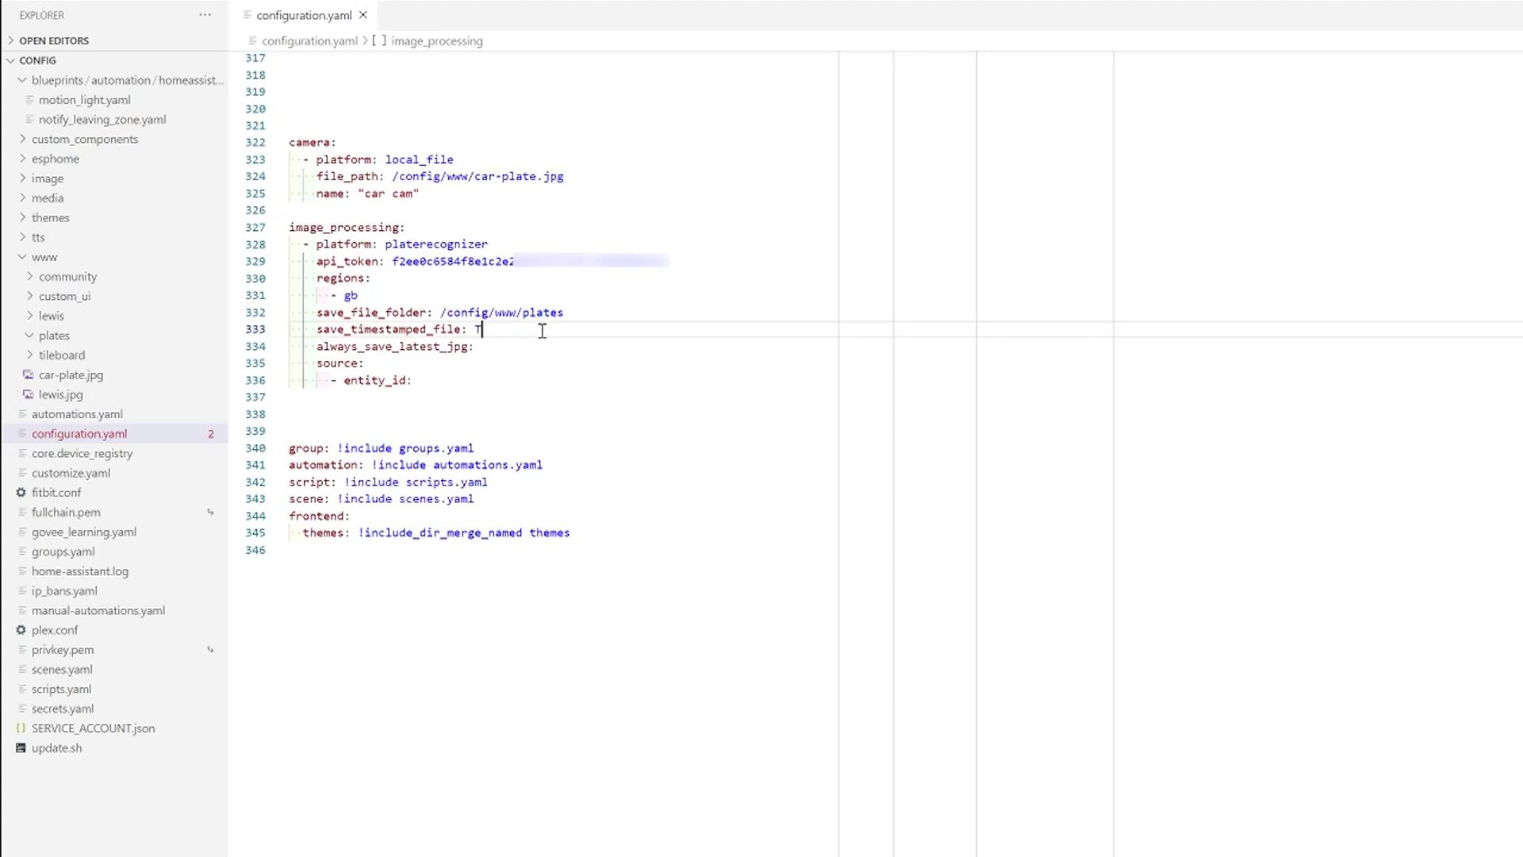
{"action": "type", "text": "rue"}
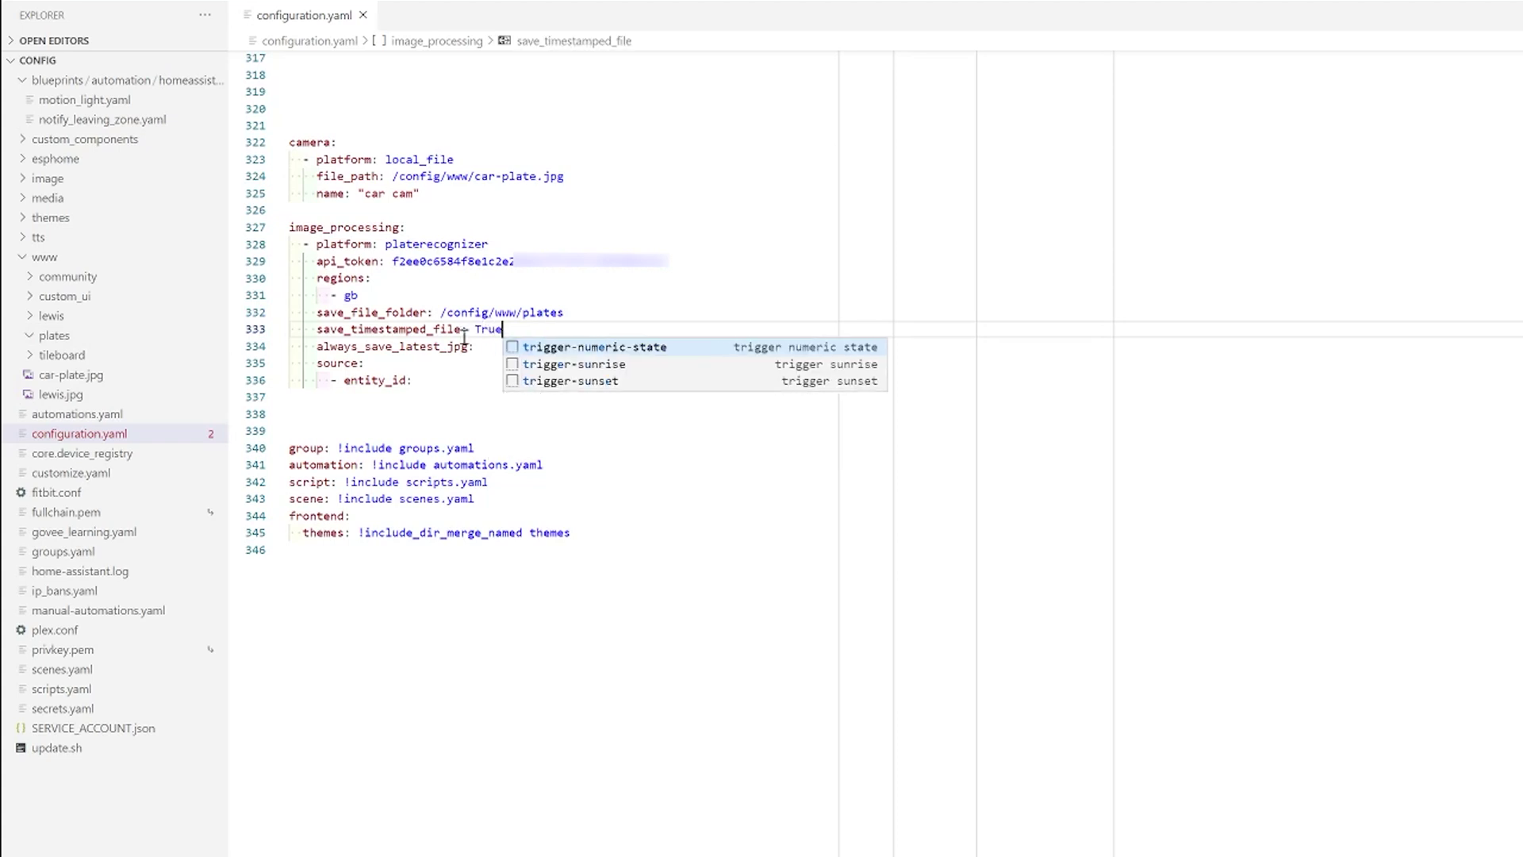
{"action": "left_click", "coordinate": [484, 346]}
{"action": "type", "text": "True"}
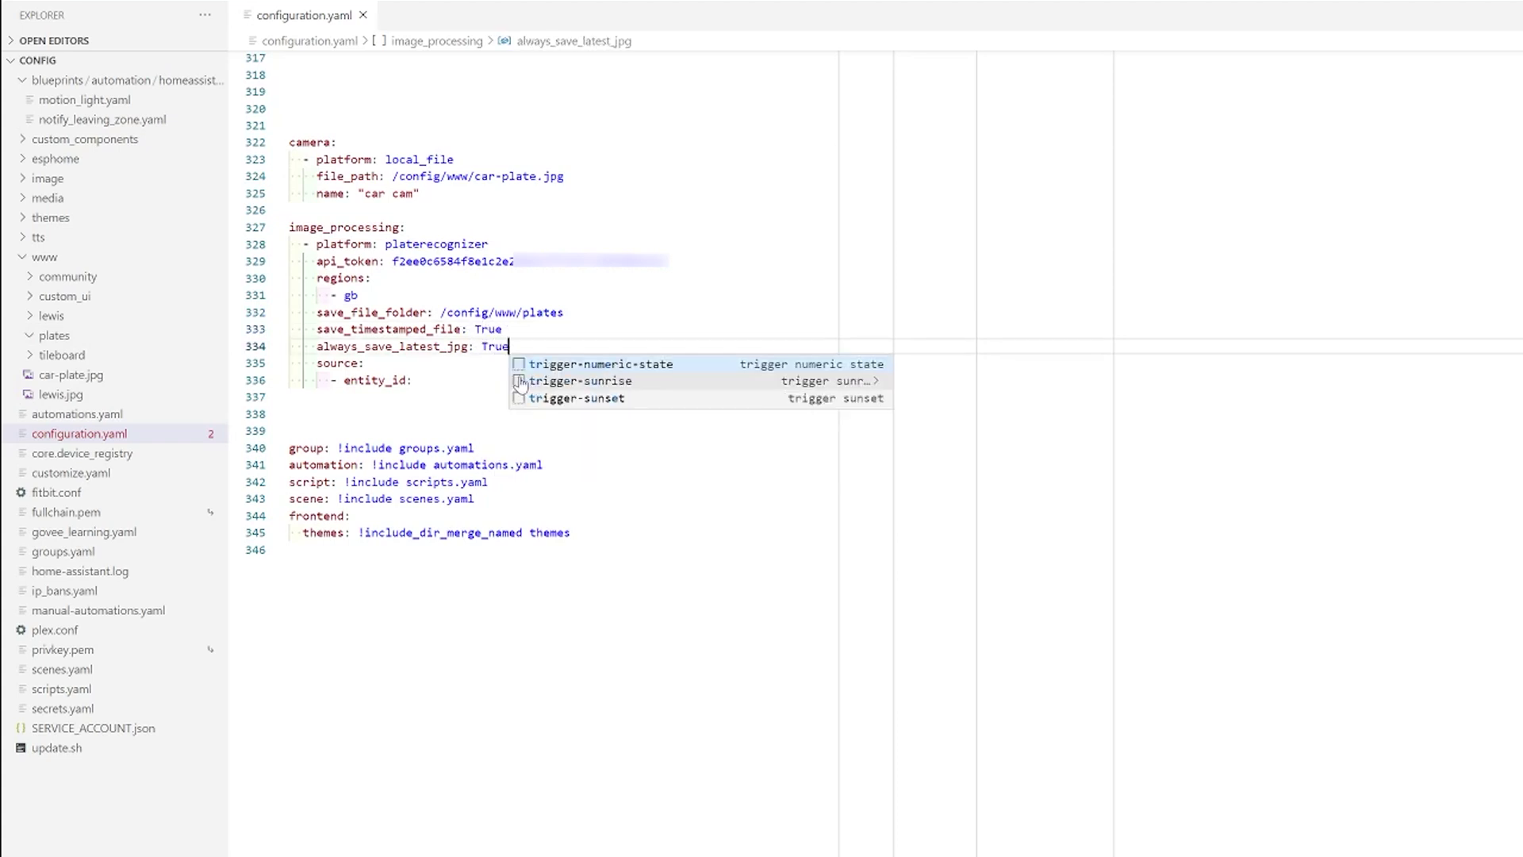
{"action": "left_click", "coordinate": [547, 386]}
{"action": "type", "text": "cam"}
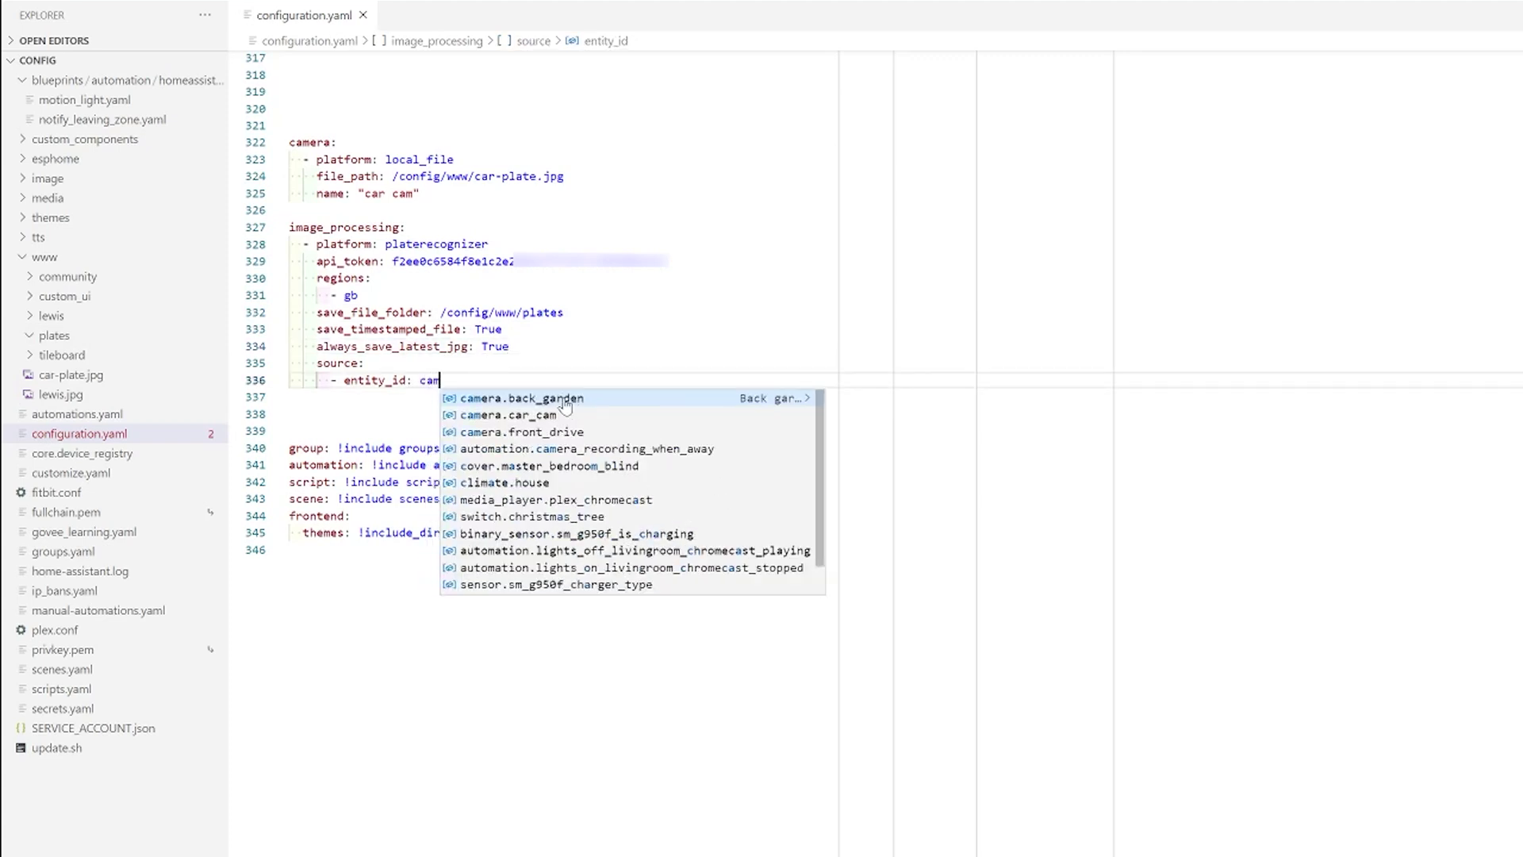
{"action": "type", "text": "era.car"}
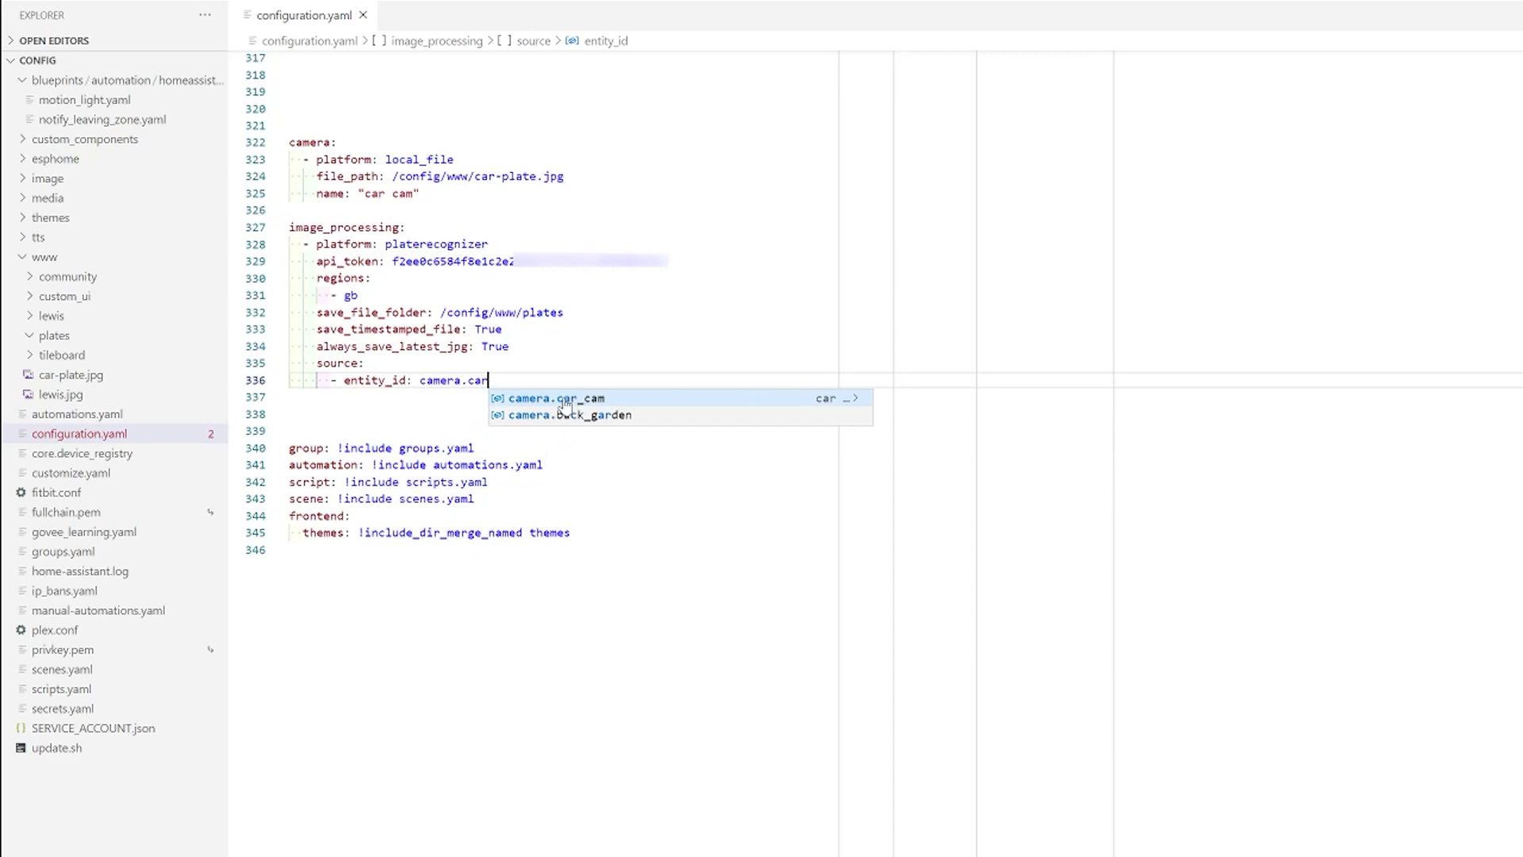
{"action": "left_click", "coordinate": [565, 398]}
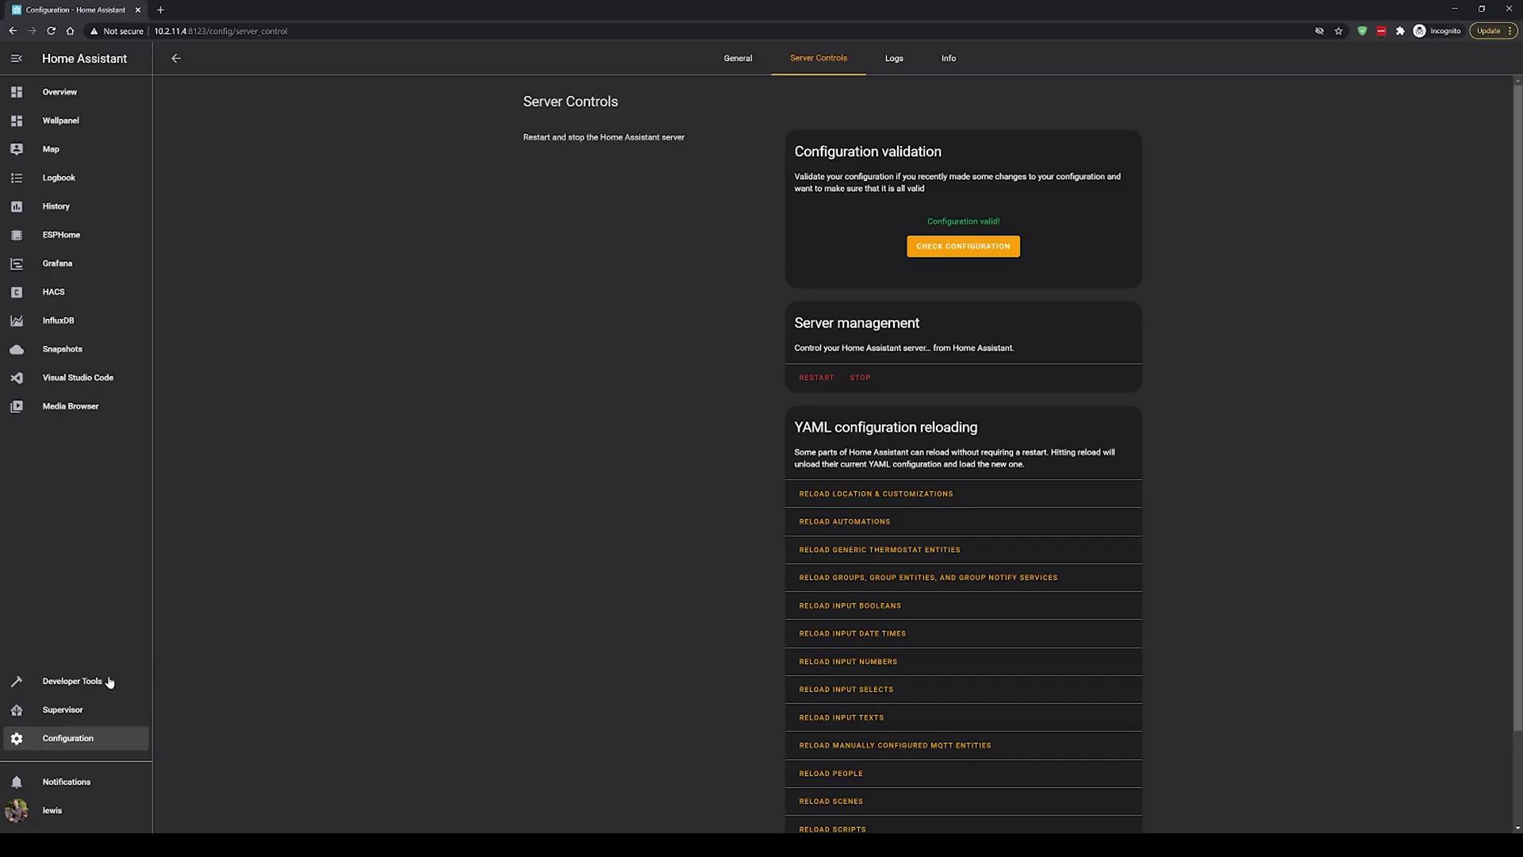
- Filter the Developer Tools entity states list for 'image'
{"action": "left_click", "coordinate": [72, 680]}
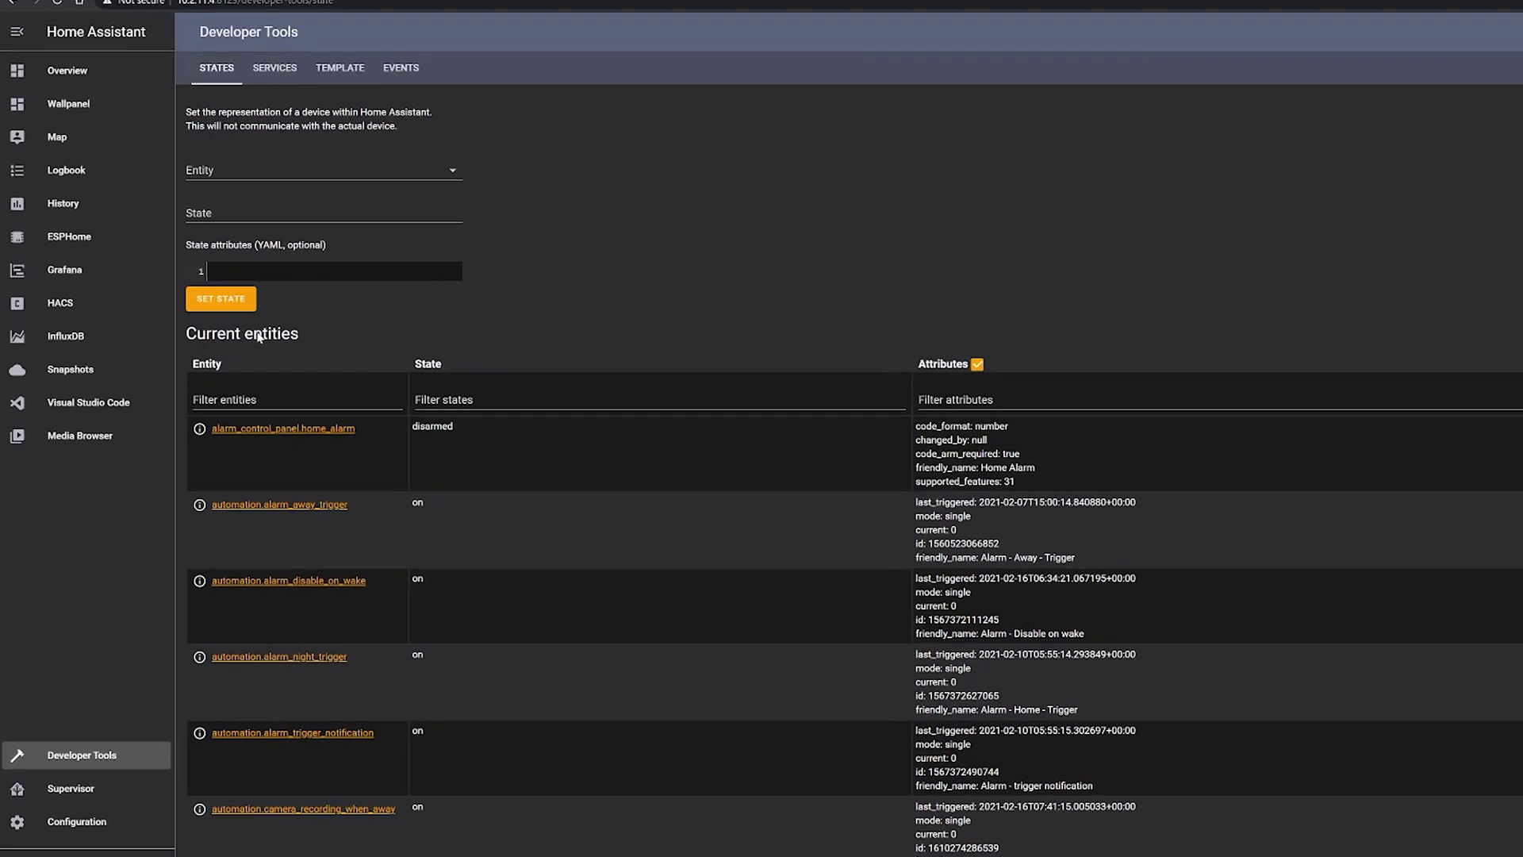
{"action": "left_click", "coordinate": [213, 372]}
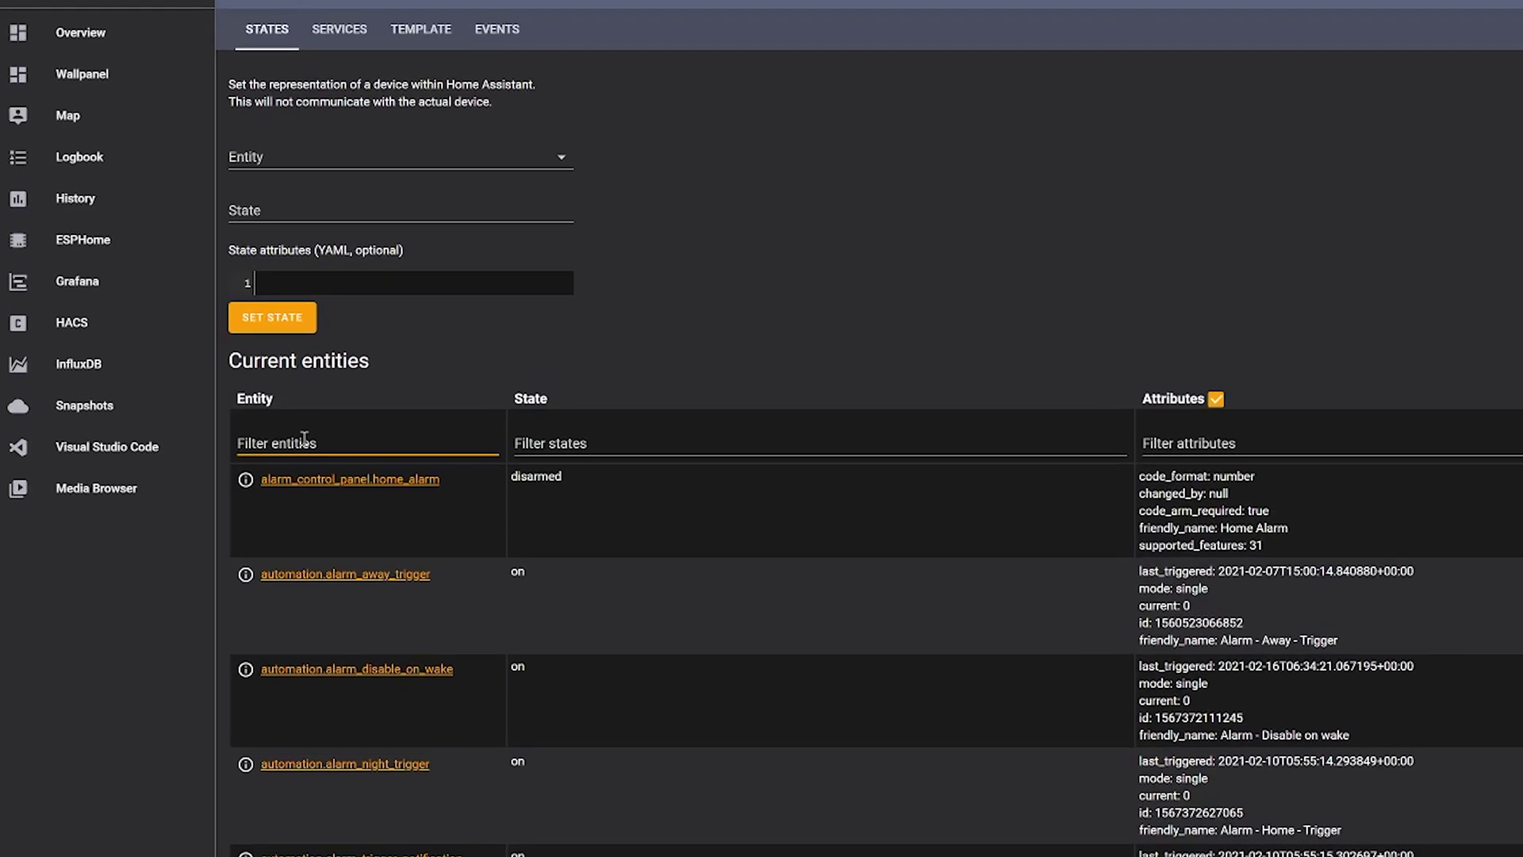
{"action": "type", "text": "image"}
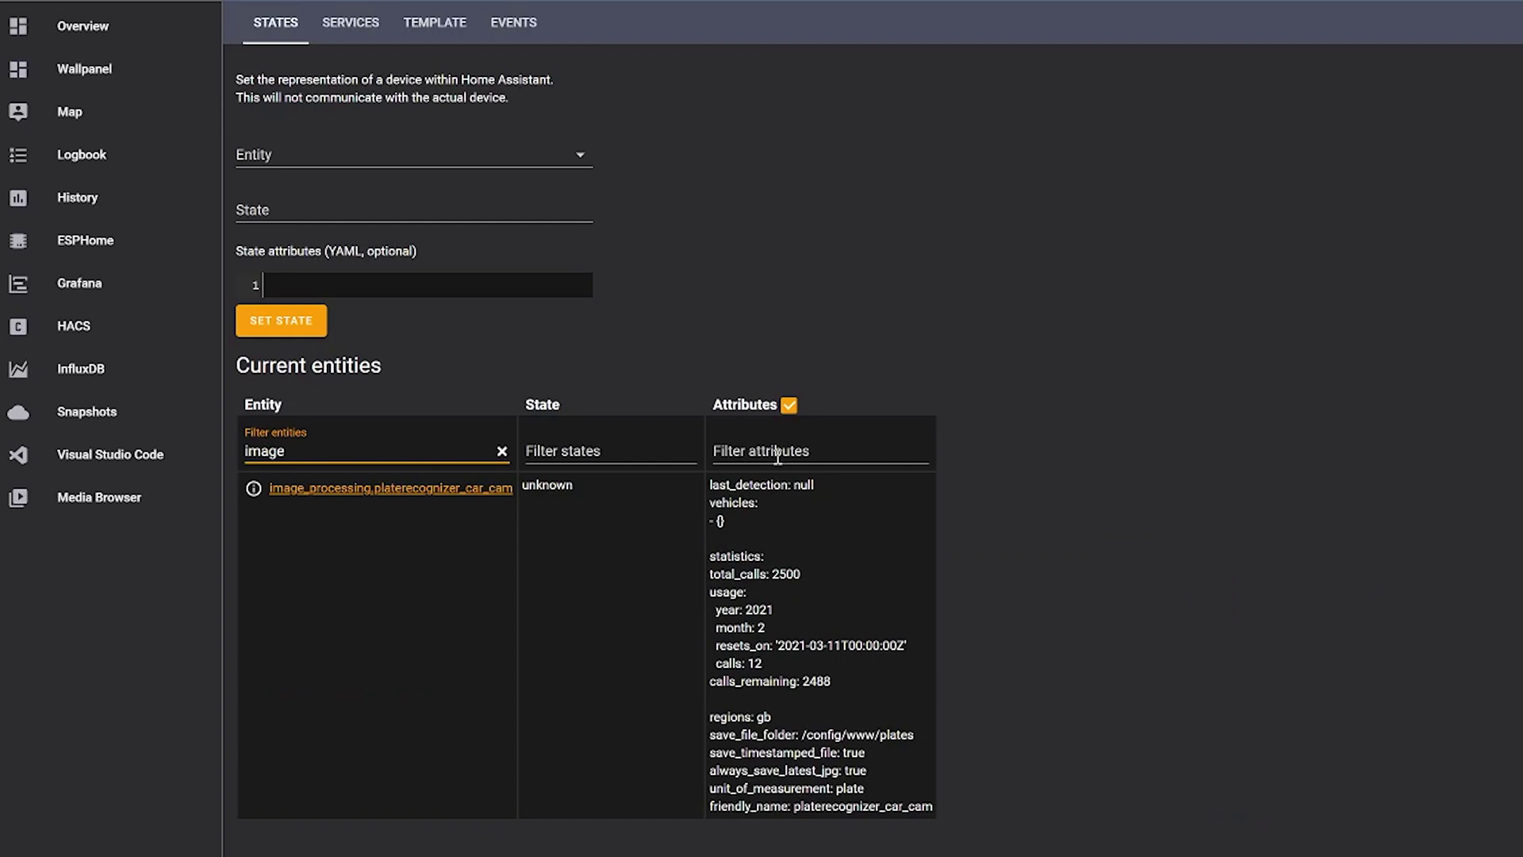
- Call image_processing.scan on platerecognizer_car_cam, then return to the States list
{"action": "left_click", "coordinate": [367, 24]}
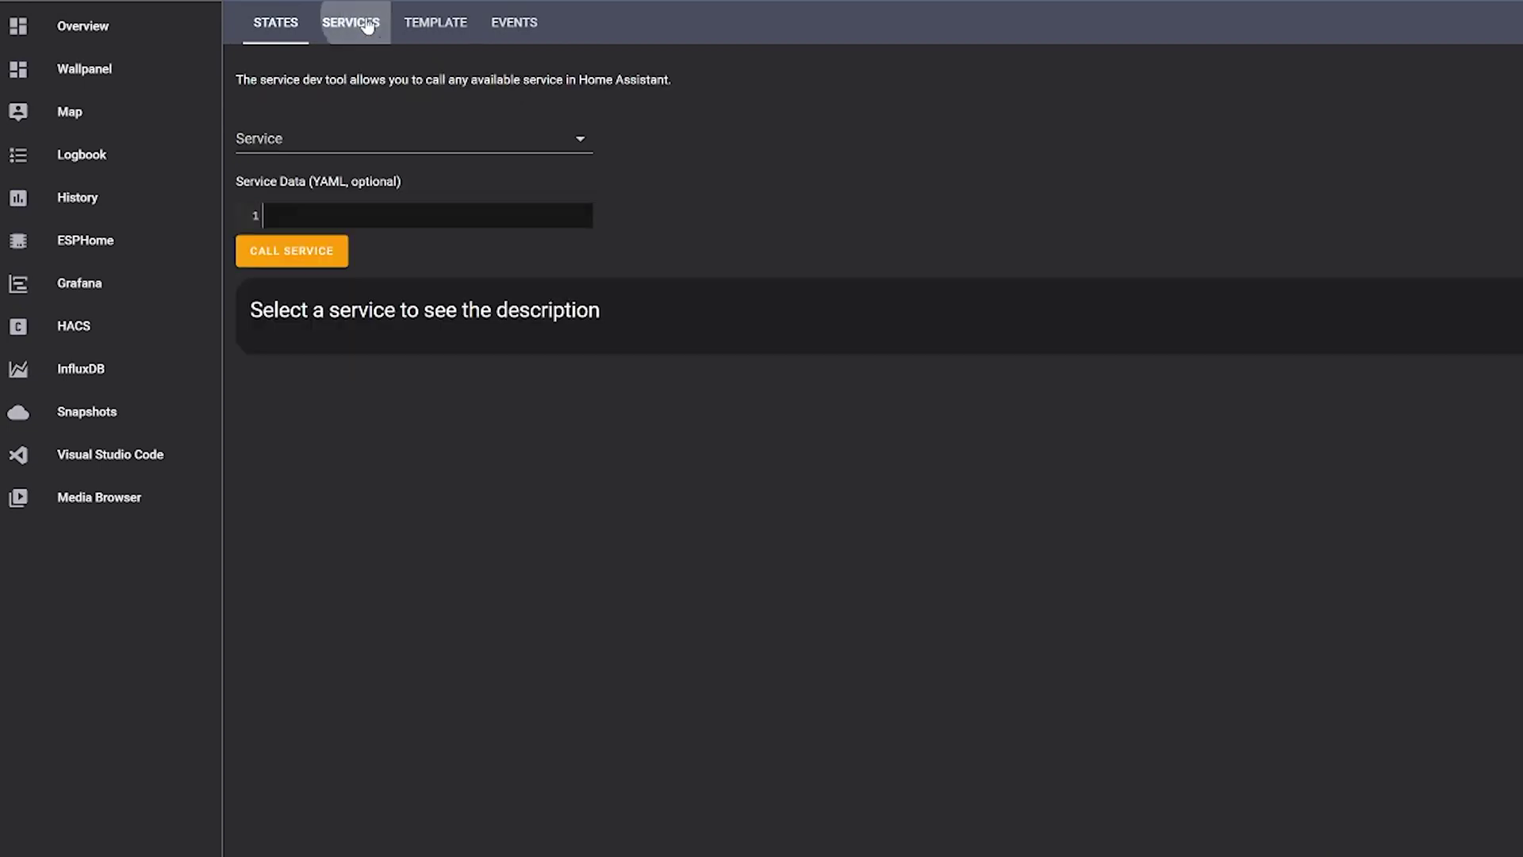
{"action": "left_click", "coordinate": [539, 145]}
{"action": "type", "text": "image"}
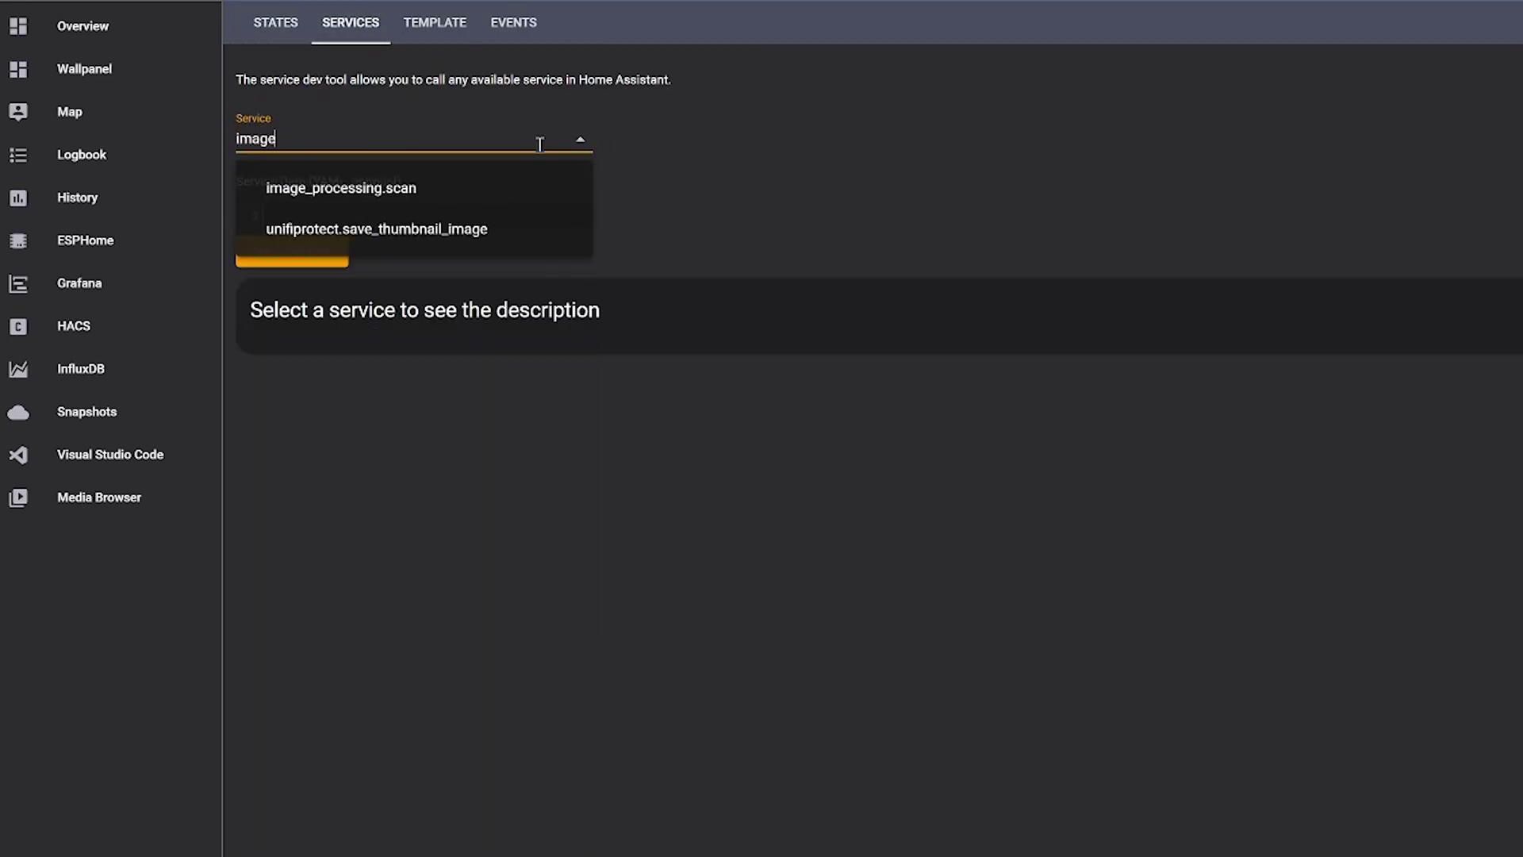
{"action": "left_click", "coordinate": [329, 198]}
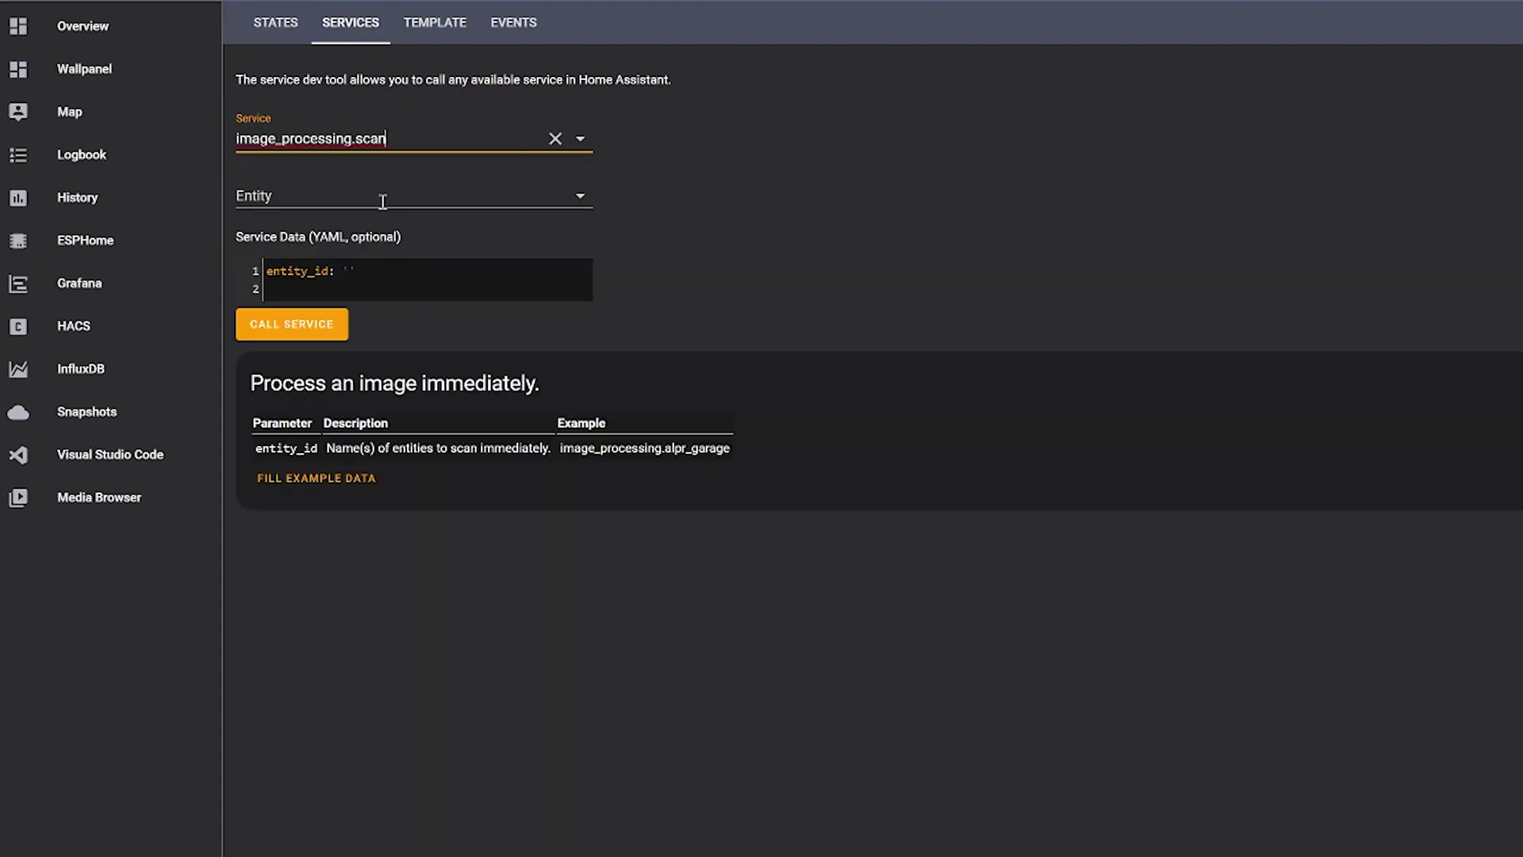
{"action": "left_click", "coordinate": [580, 200]}
{"action": "left_click", "coordinate": [555, 258]}
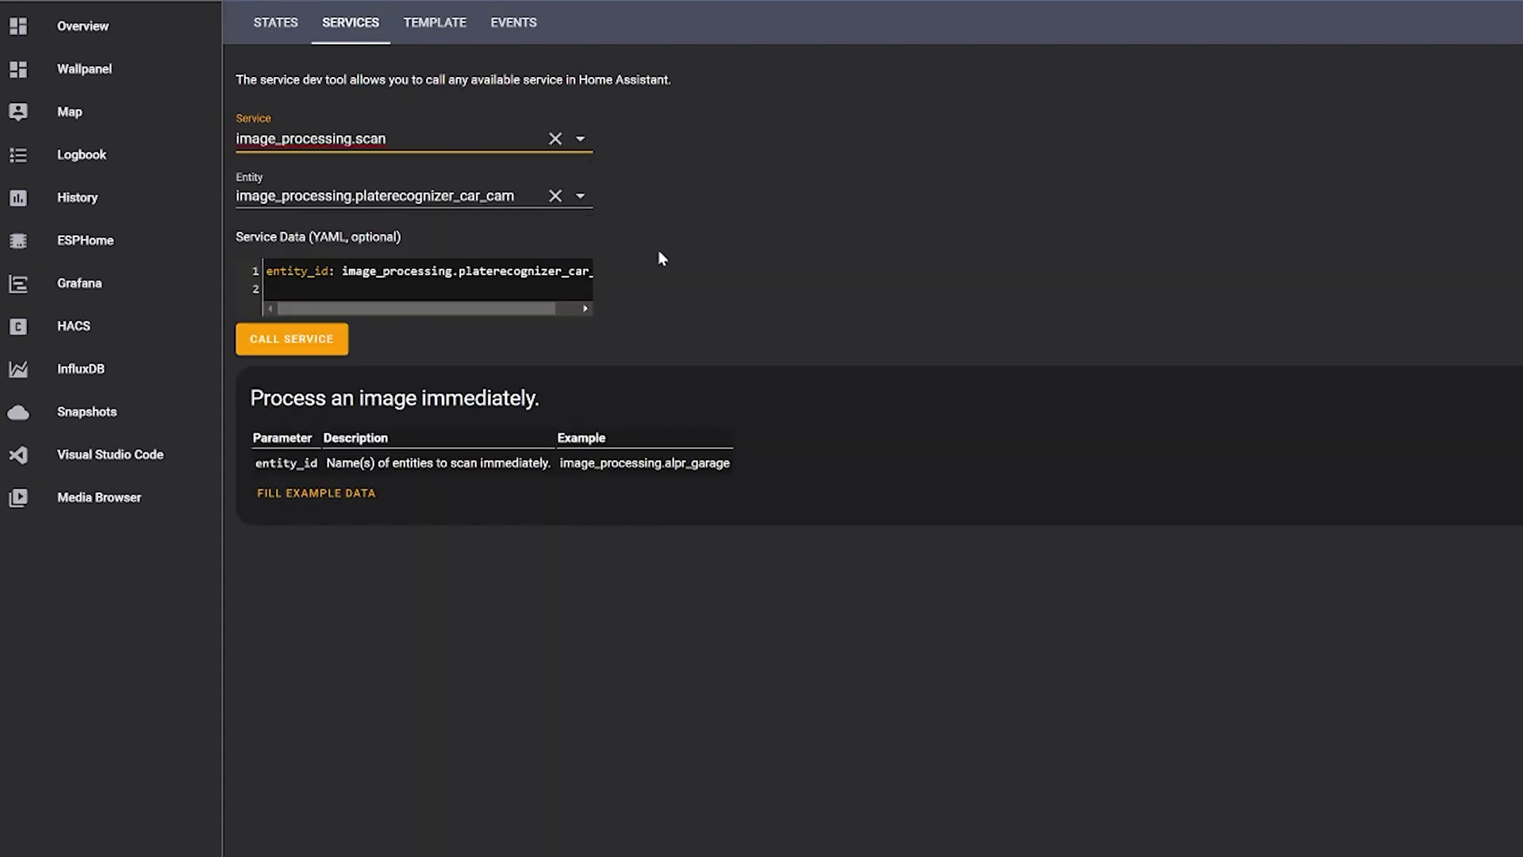
{"action": "left_click", "coordinate": [309, 352]}
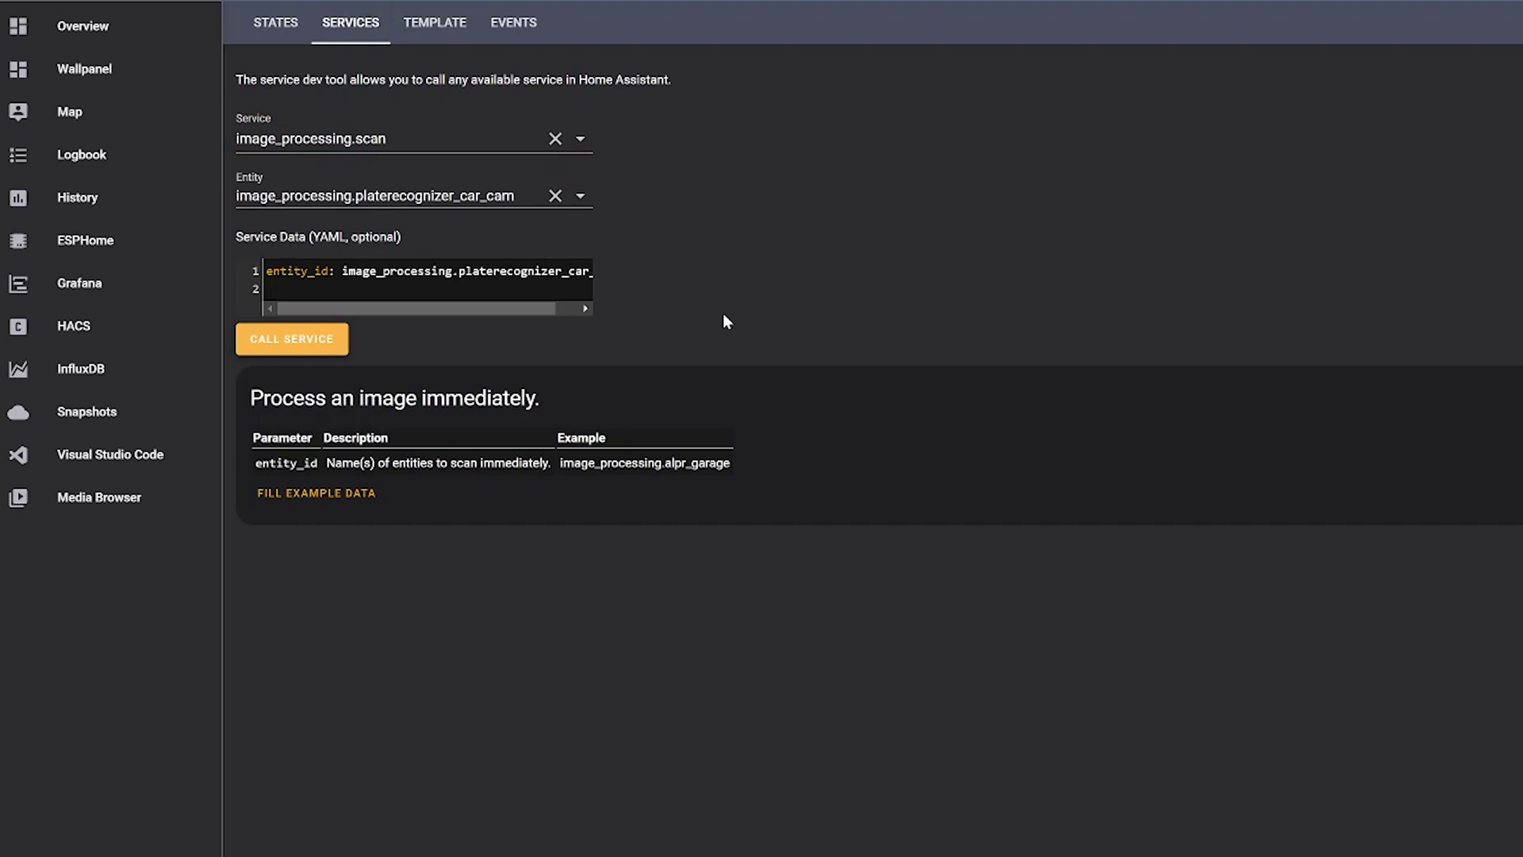
{"action": "left_click", "coordinate": [283, 42]}
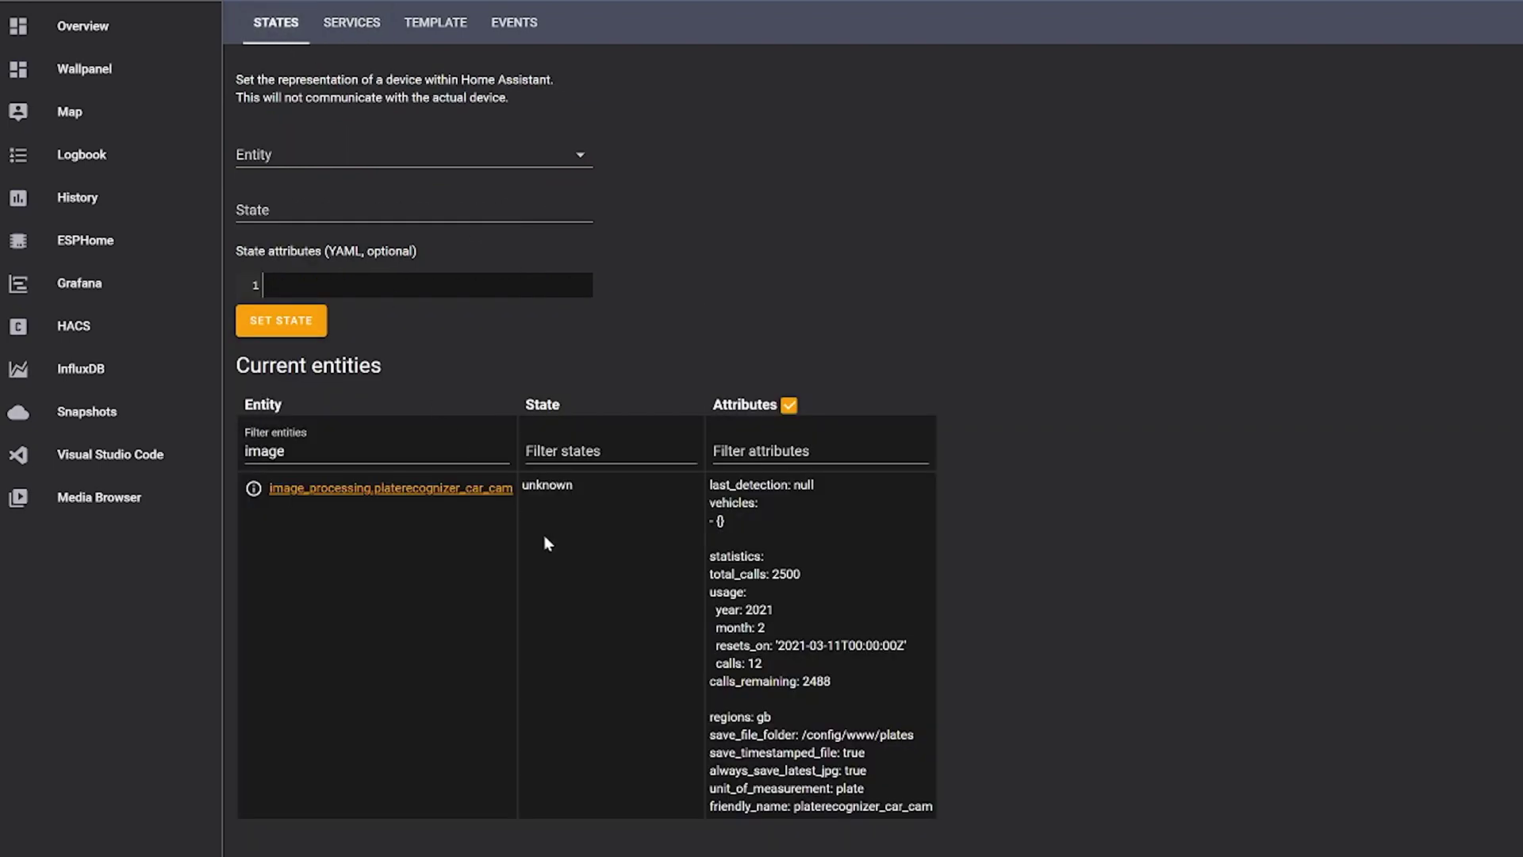
- Check detected plate g669ymf (confidence 0.905), then name the new automation 'Number Plate Recognition'
{"action": "scroll", "coordinate": [977, 492], "scroll_direction": "down", "scroll_amount": 2}
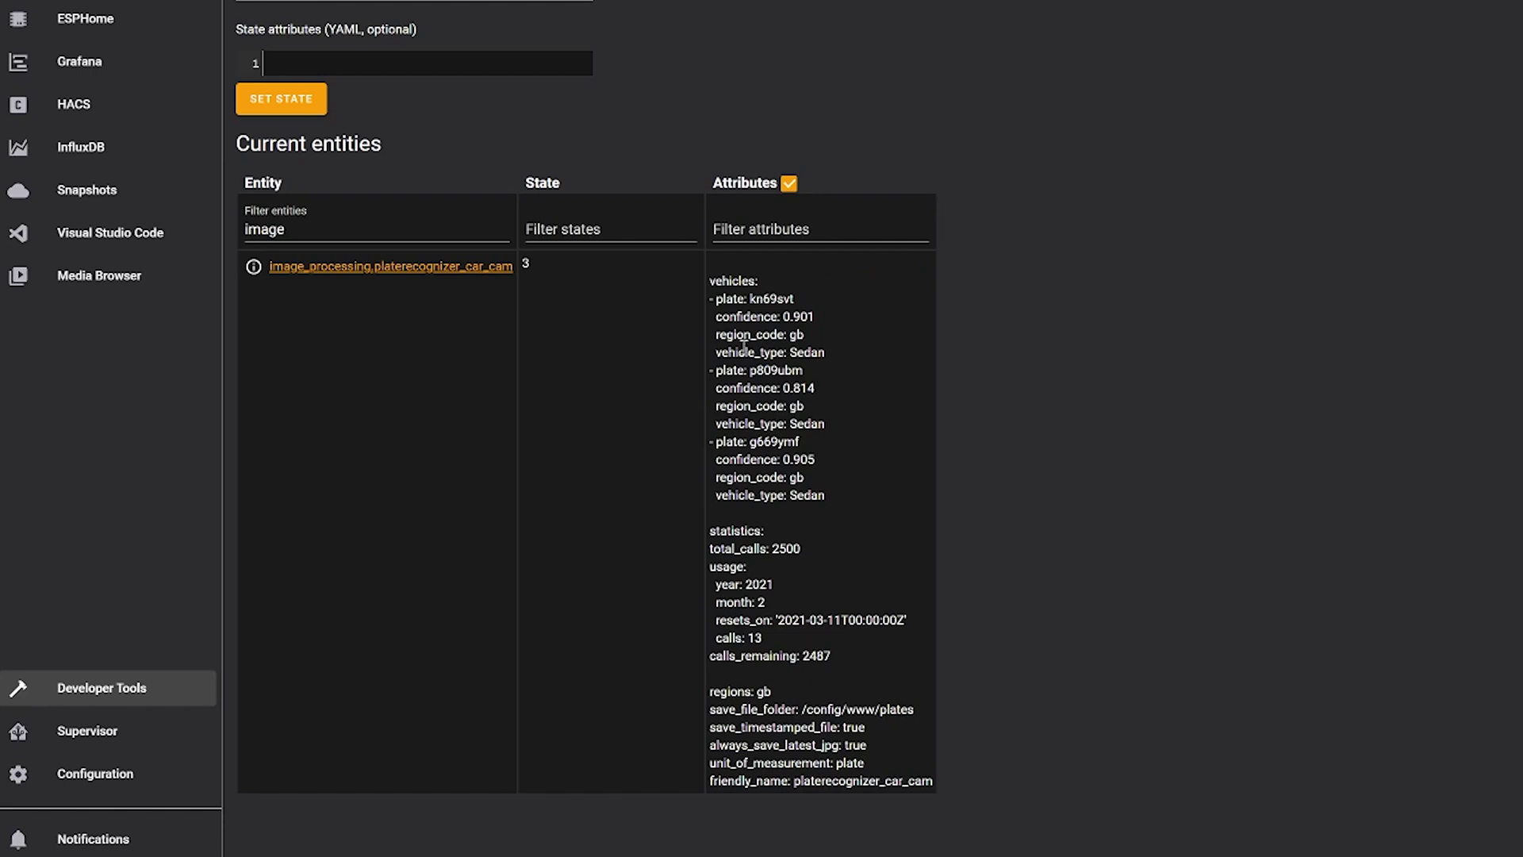
{"action": "left_click_drag", "start_coordinate": [750, 442], "coordinate": [800, 442]}
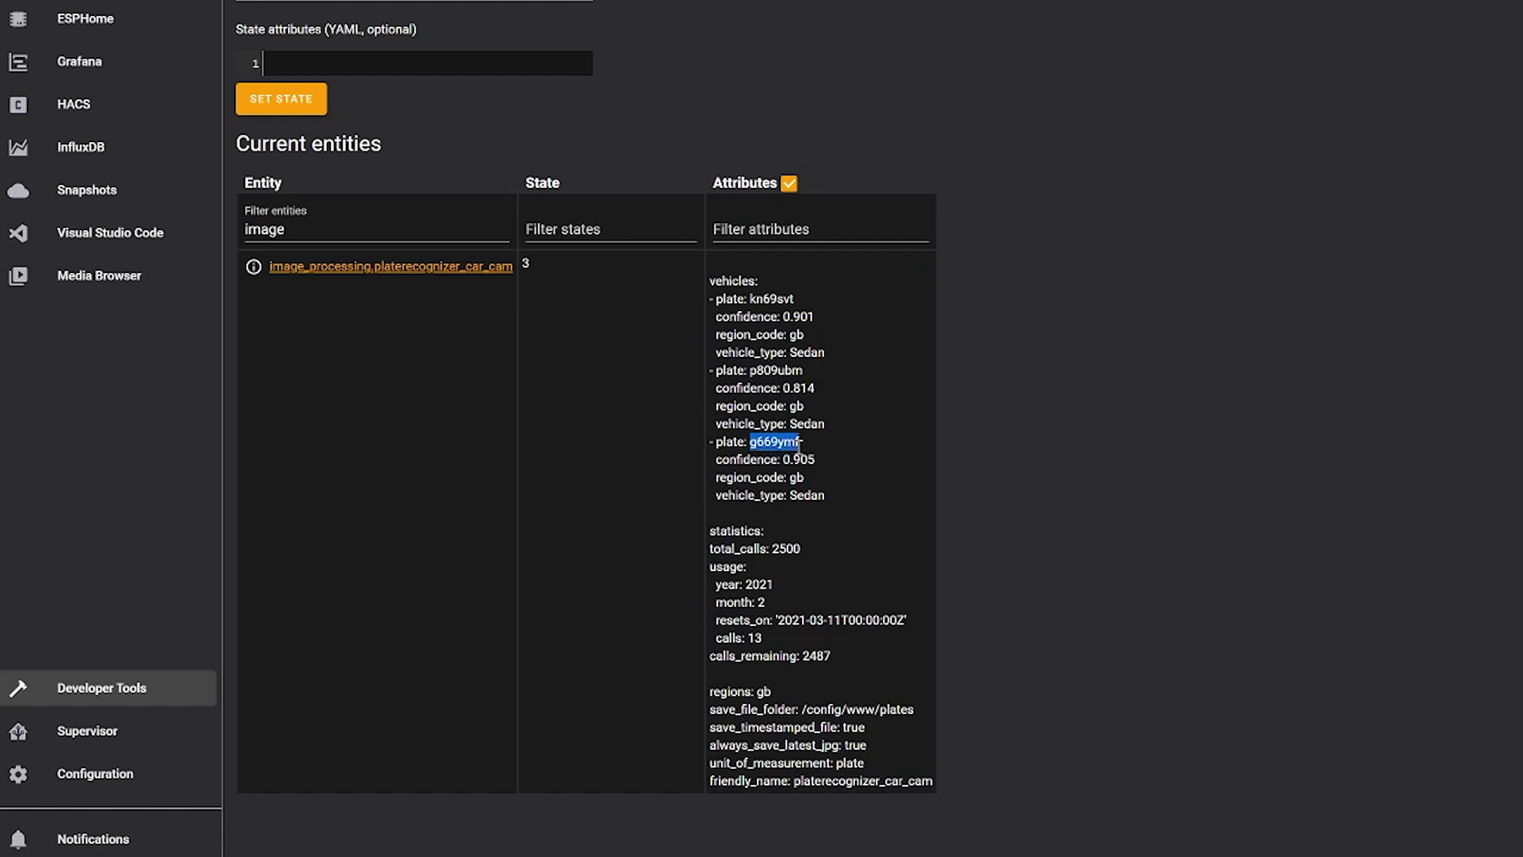
{"action": "left_click", "coordinate": [873, 484]}
{"action": "left_click_drag", "start_coordinate": [825, 460], "coordinate": [719, 459]}
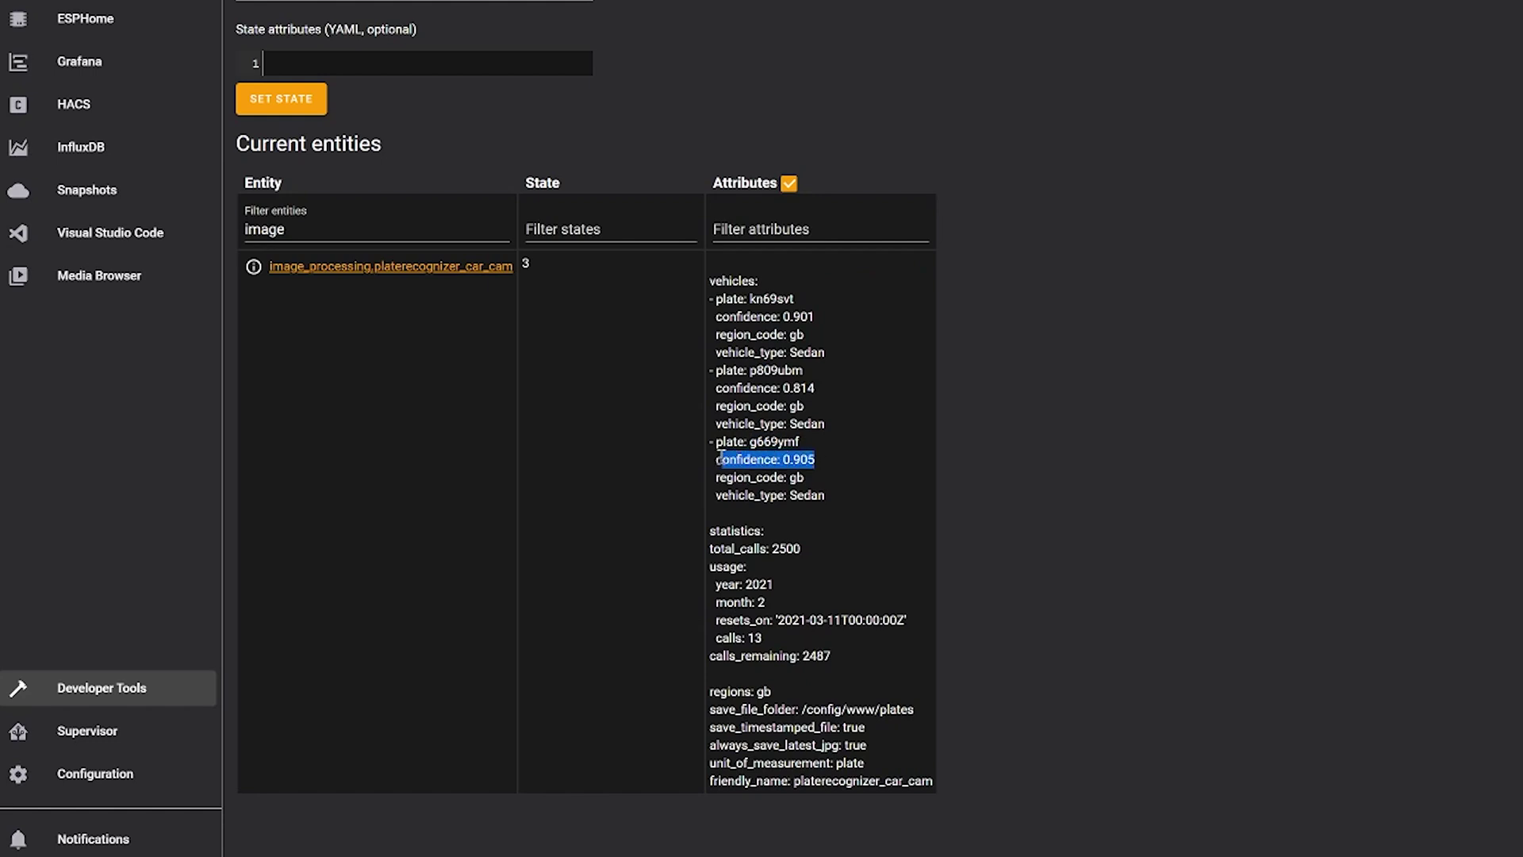
{"action": "left_click", "coordinate": [823, 466]}
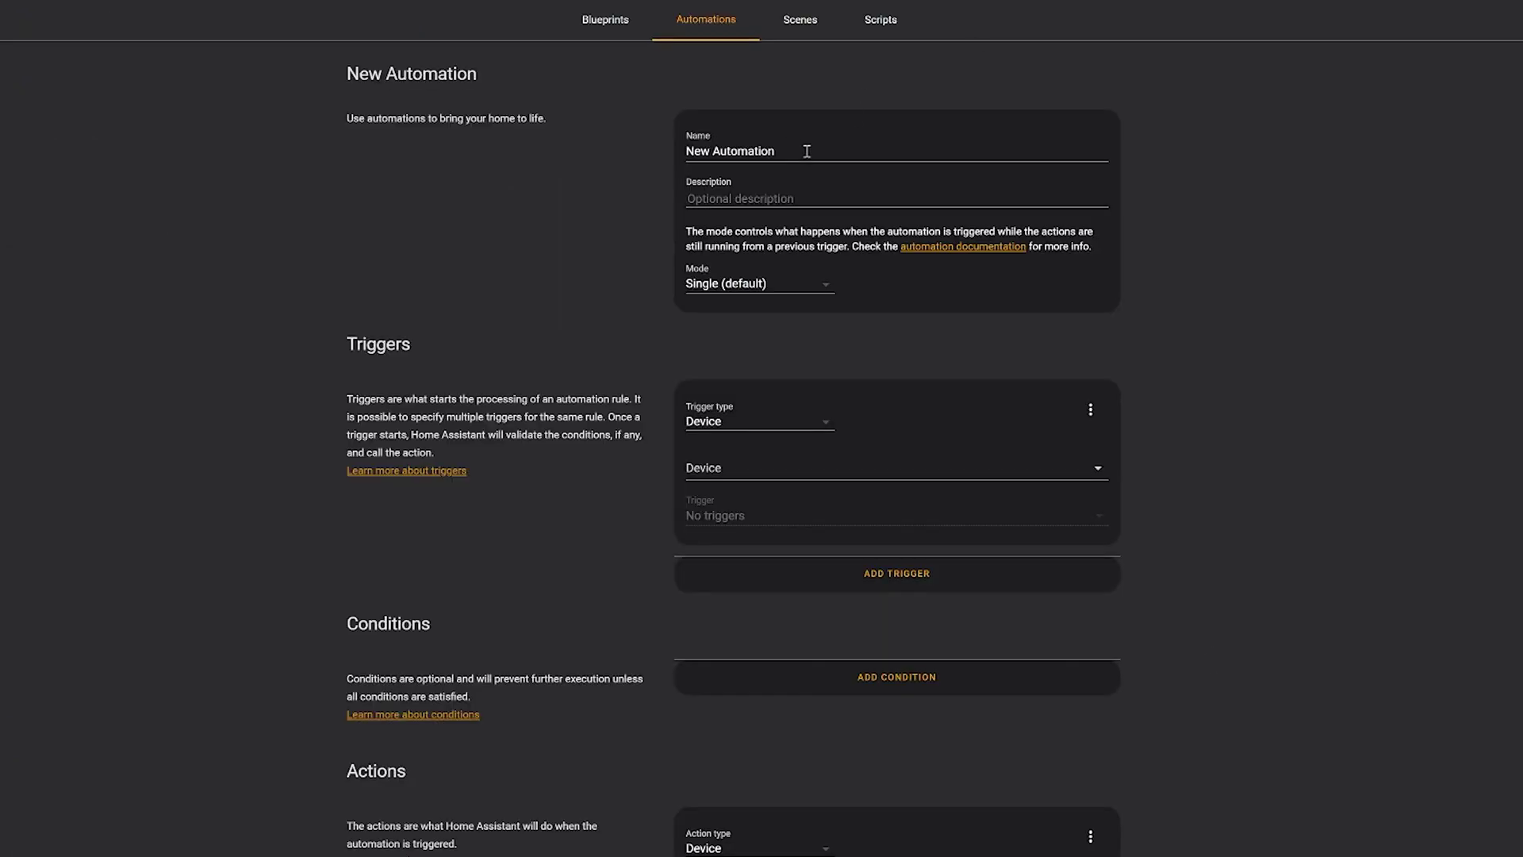
{"action": "triple_click", "coordinate": [807, 151]}
{"action": "type", "text": "Number Plate Recognition"}
- Set a State trigger for binary_sensor.motion_front_drive changing to 'on'
{"action": "left_click", "coordinate": [754, 422]}
{"action": "left_click", "coordinate": [753, 670]}
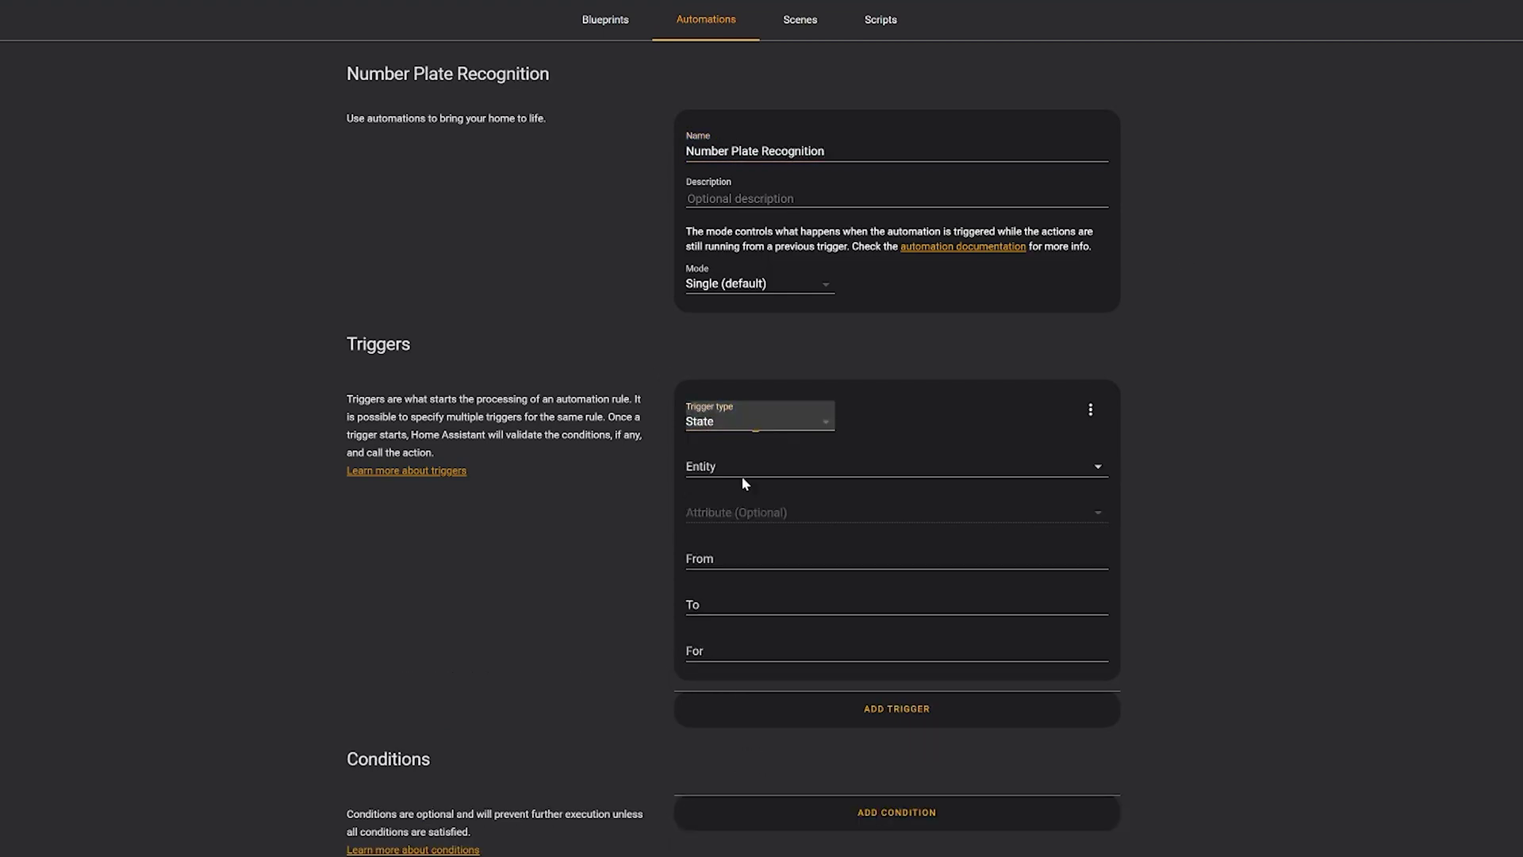
{"action": "left_click", "coordinate": [734, 469]}
{"action": "type", "text": "front_drive"}
{"action": "left_click", "coordinate": [801, 488]}
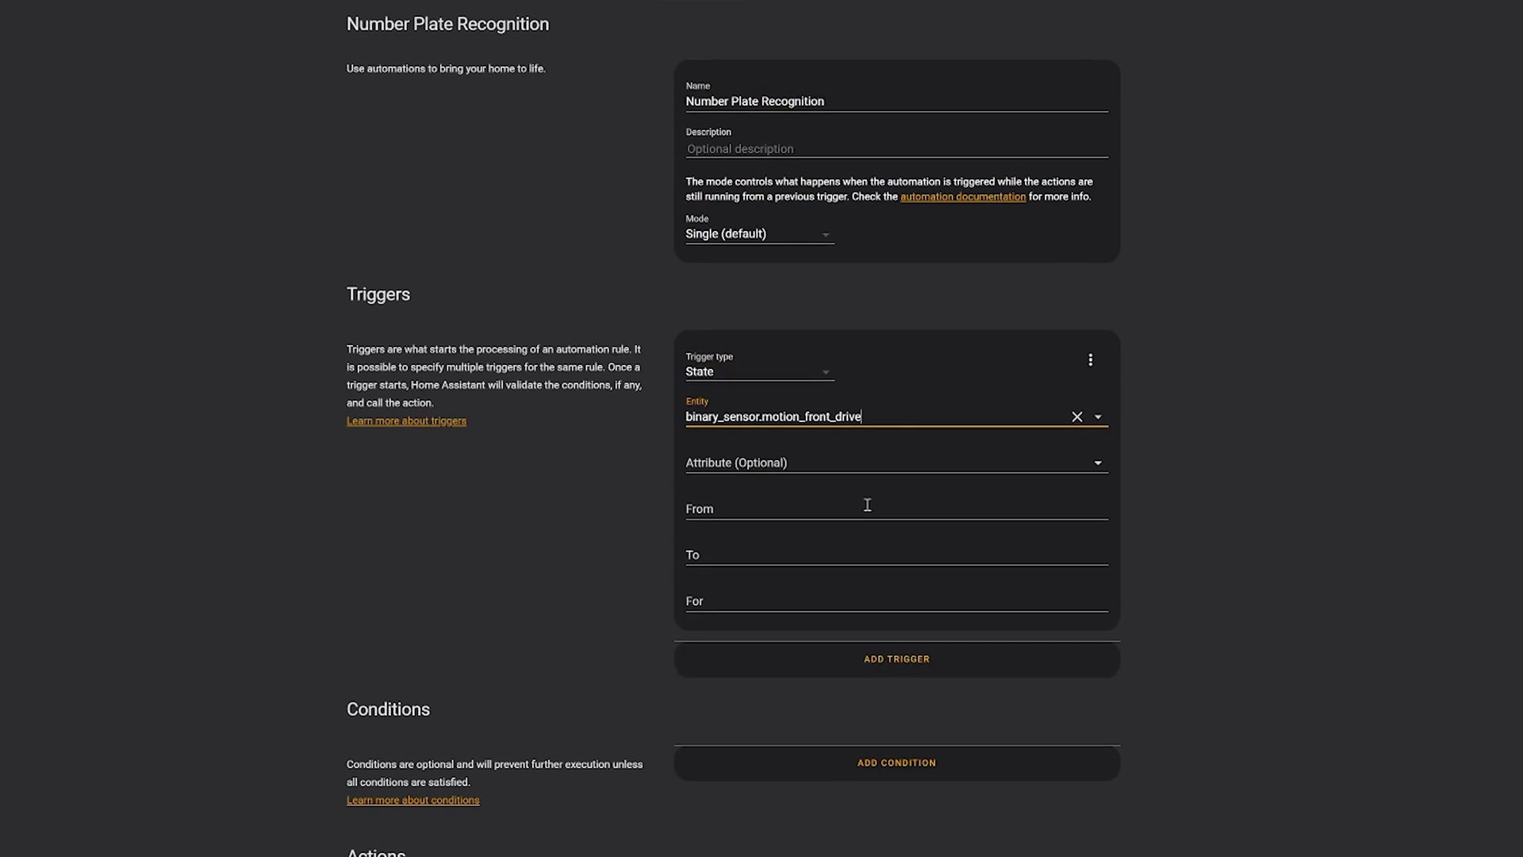
{"action": "left_click", "coordinate": [715, 526]}
{"action": "type", "text": "on"}
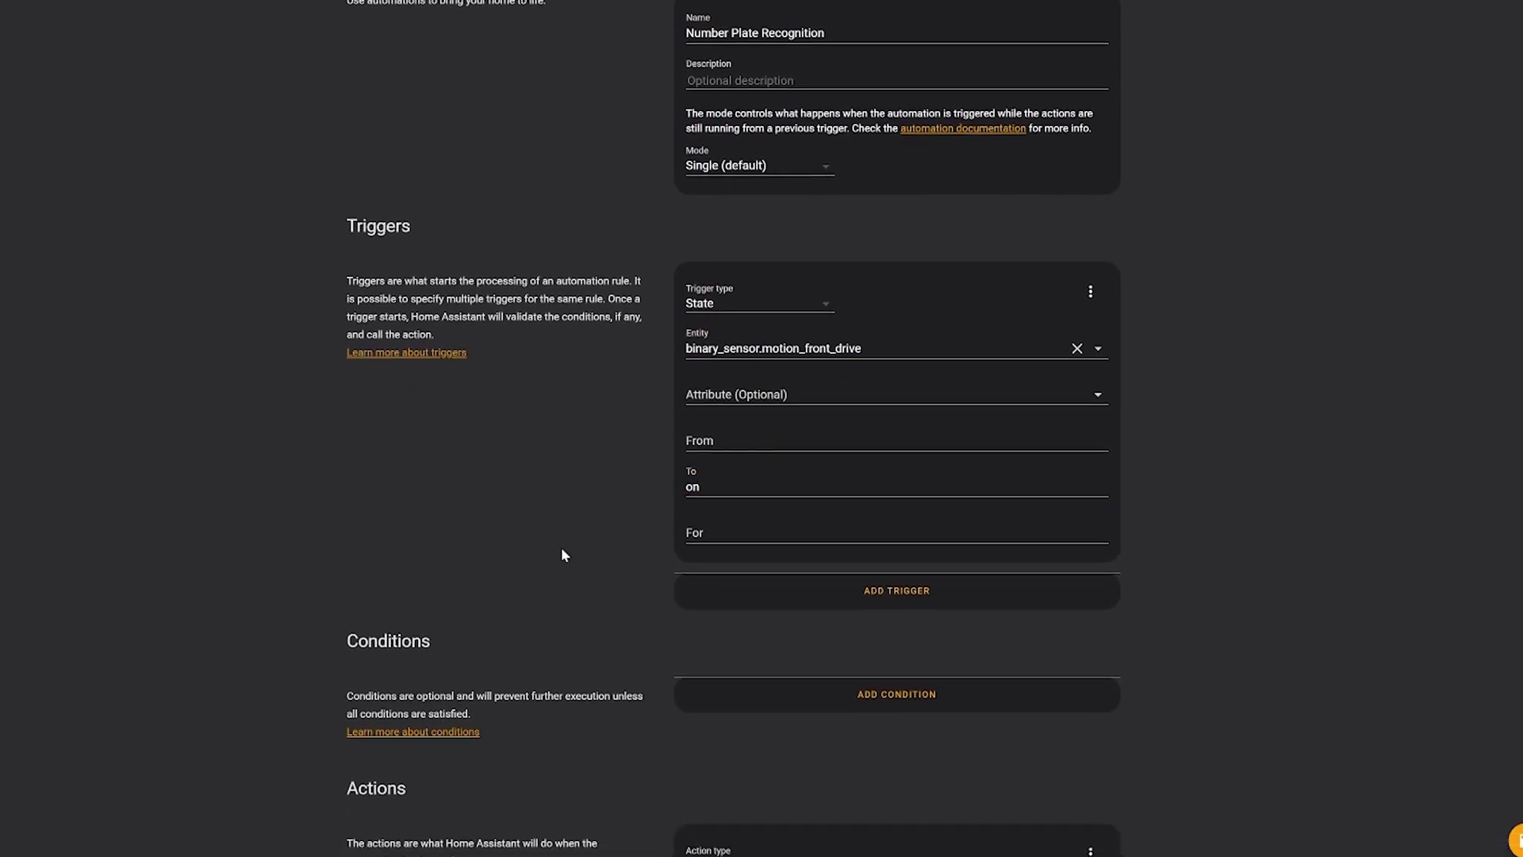
- Set the action to call image_processing.scan on platerecognizer_car_cam
{"action": "scroll", "coordinate": [561, 546], "scroll_direction": "down", "scroll_amount": 3}
{"action": "left_click", "coordinate": [740, 674]}
{"action": "scroll", "coordinate": [741, 676], "scroll_direction": "down", "scroll_amount": 2}
{"action": "left_click", "coordinate": [769, 703]}
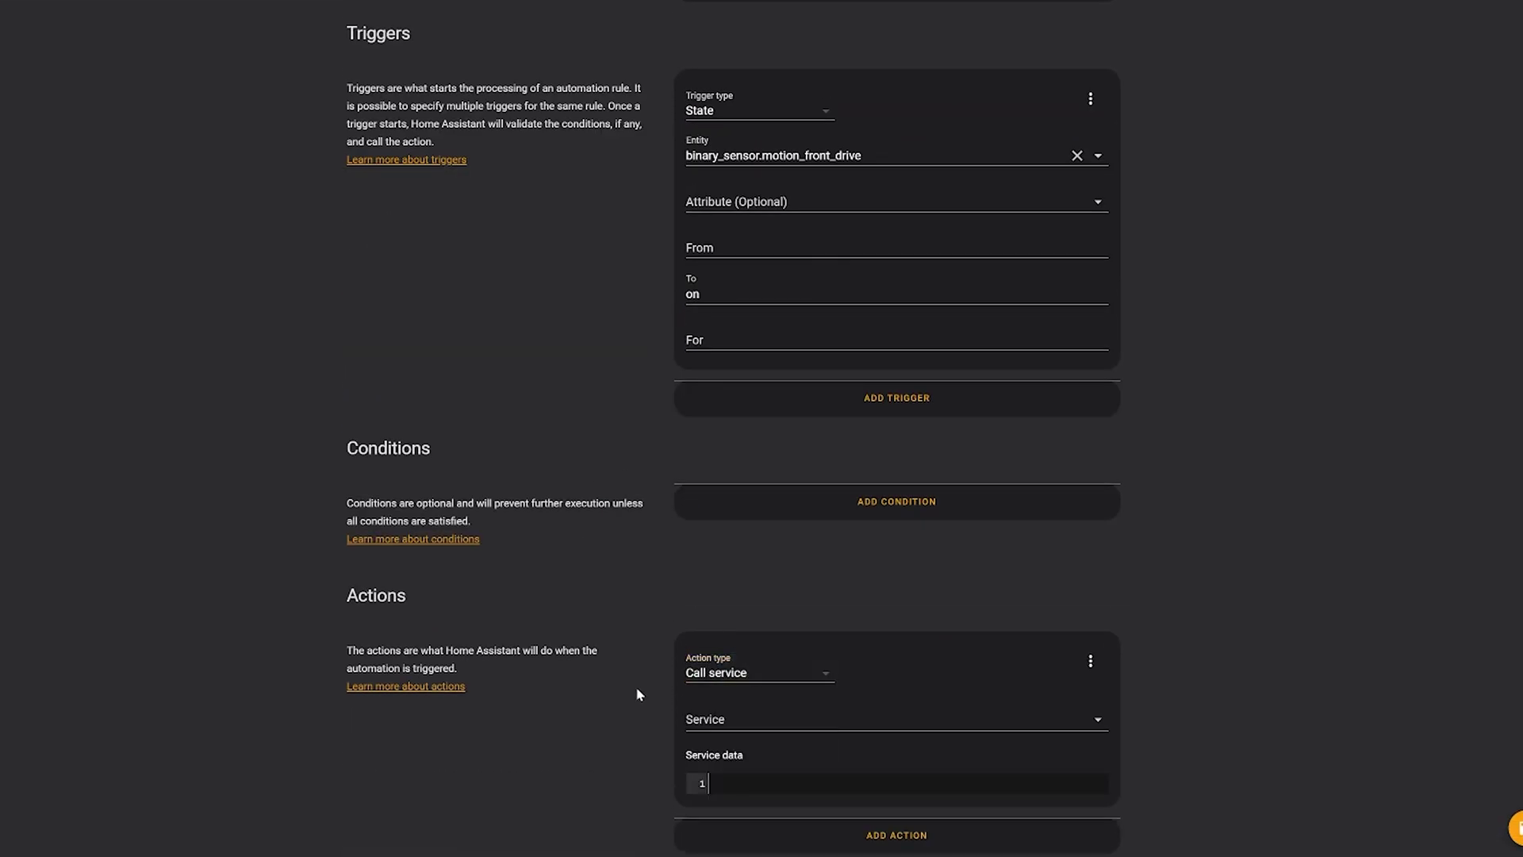
{"action": "left_click", "coordinate": [833, 707]}
{"action": "type", "text": "image"}
{"action": "left_click", "coordinate": [821, 623]}
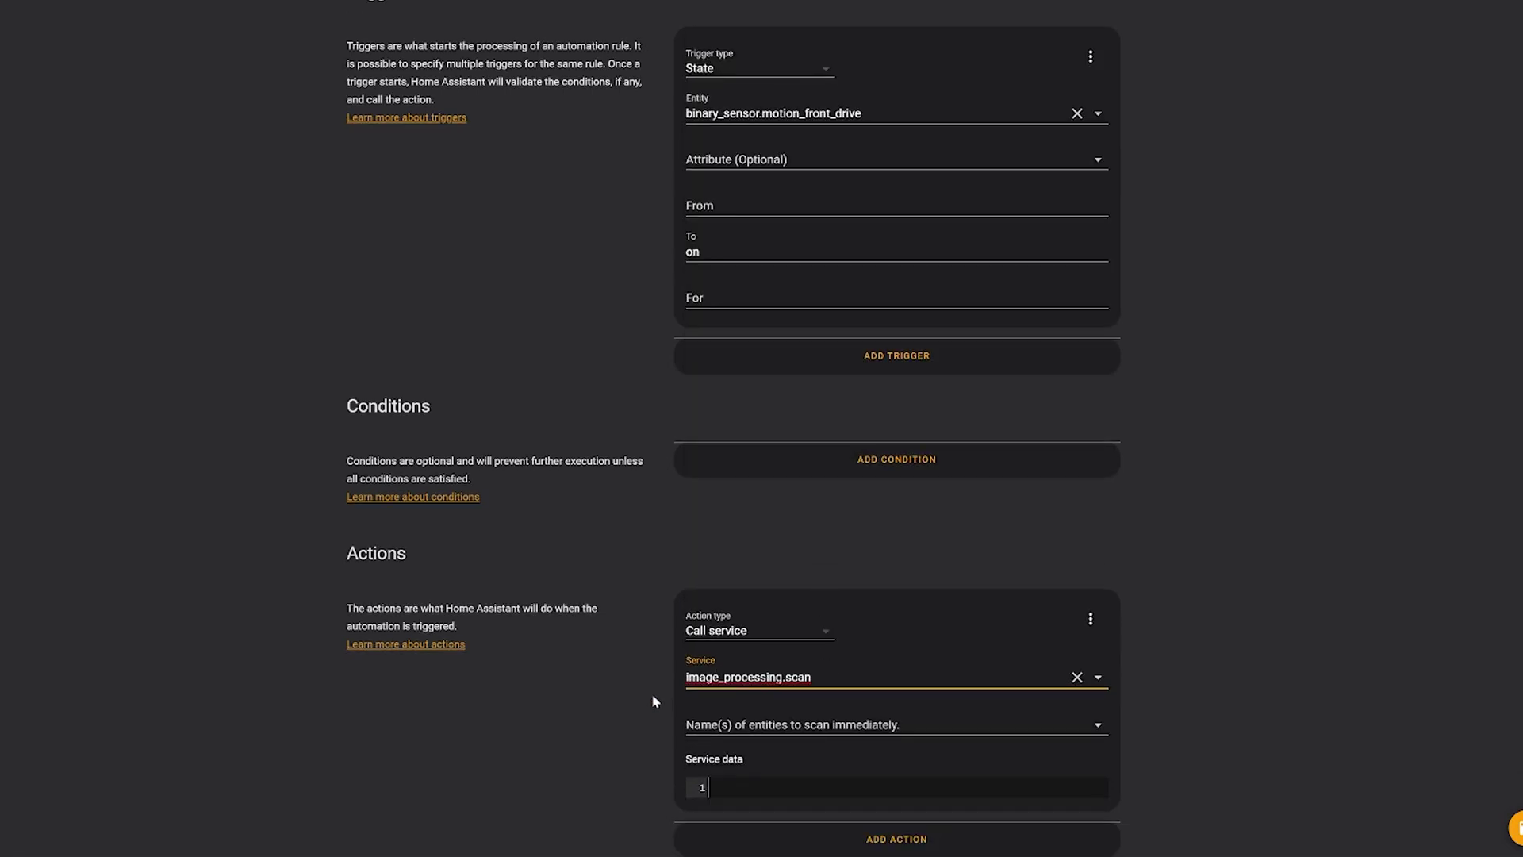
{"action": "left_click", "coordinate": [793, 718]}
{"action": "left_click", "coordinate": [764, 645]}
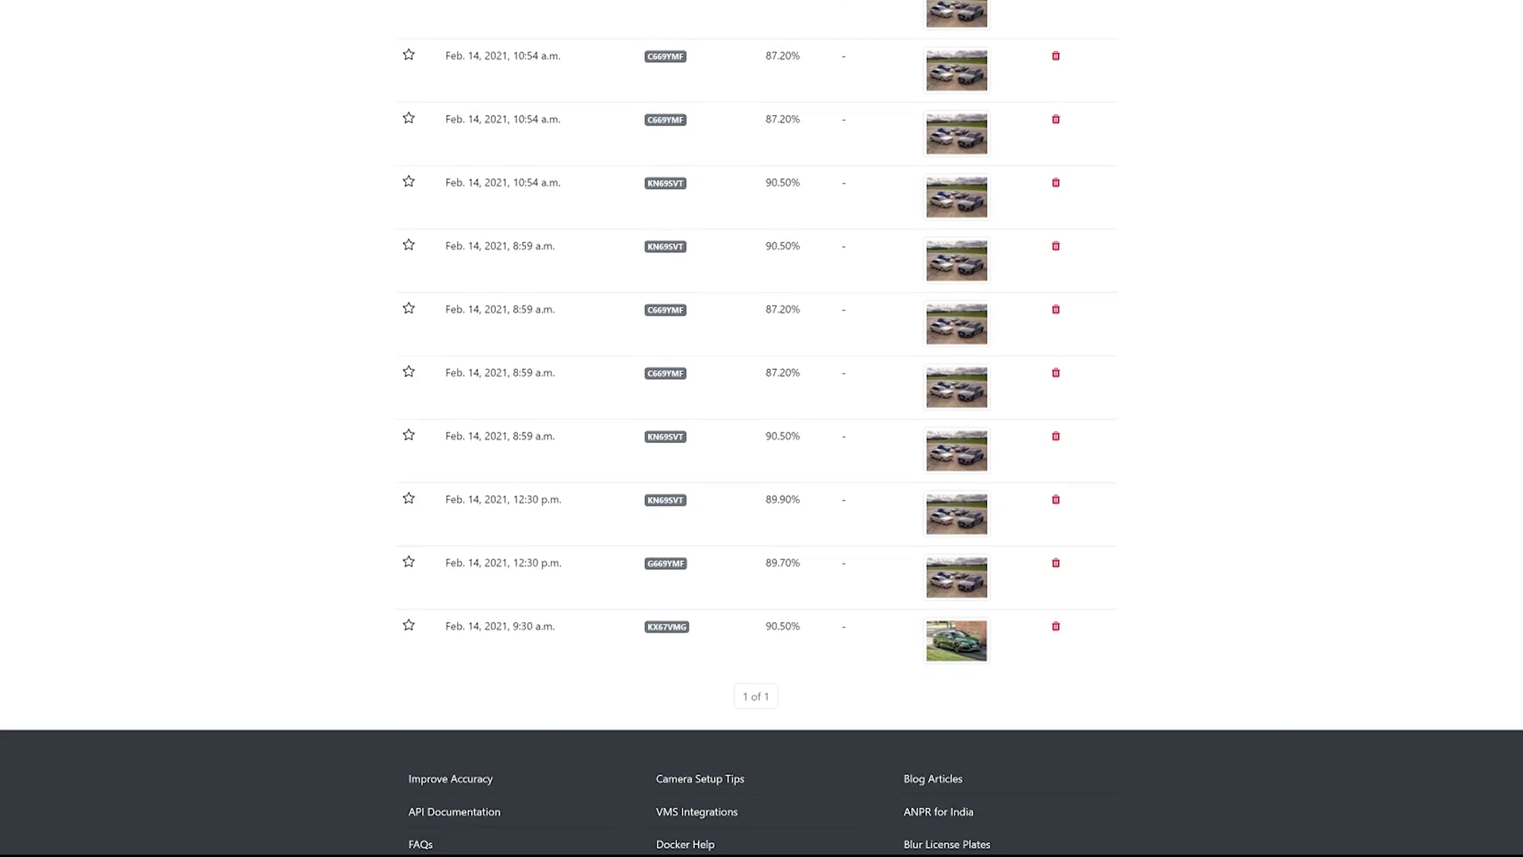
- Reload Plate Recognizer results to show the new 11:04 detections, the first at 90.10% confidence
{"action": "key", "text": "F5"}
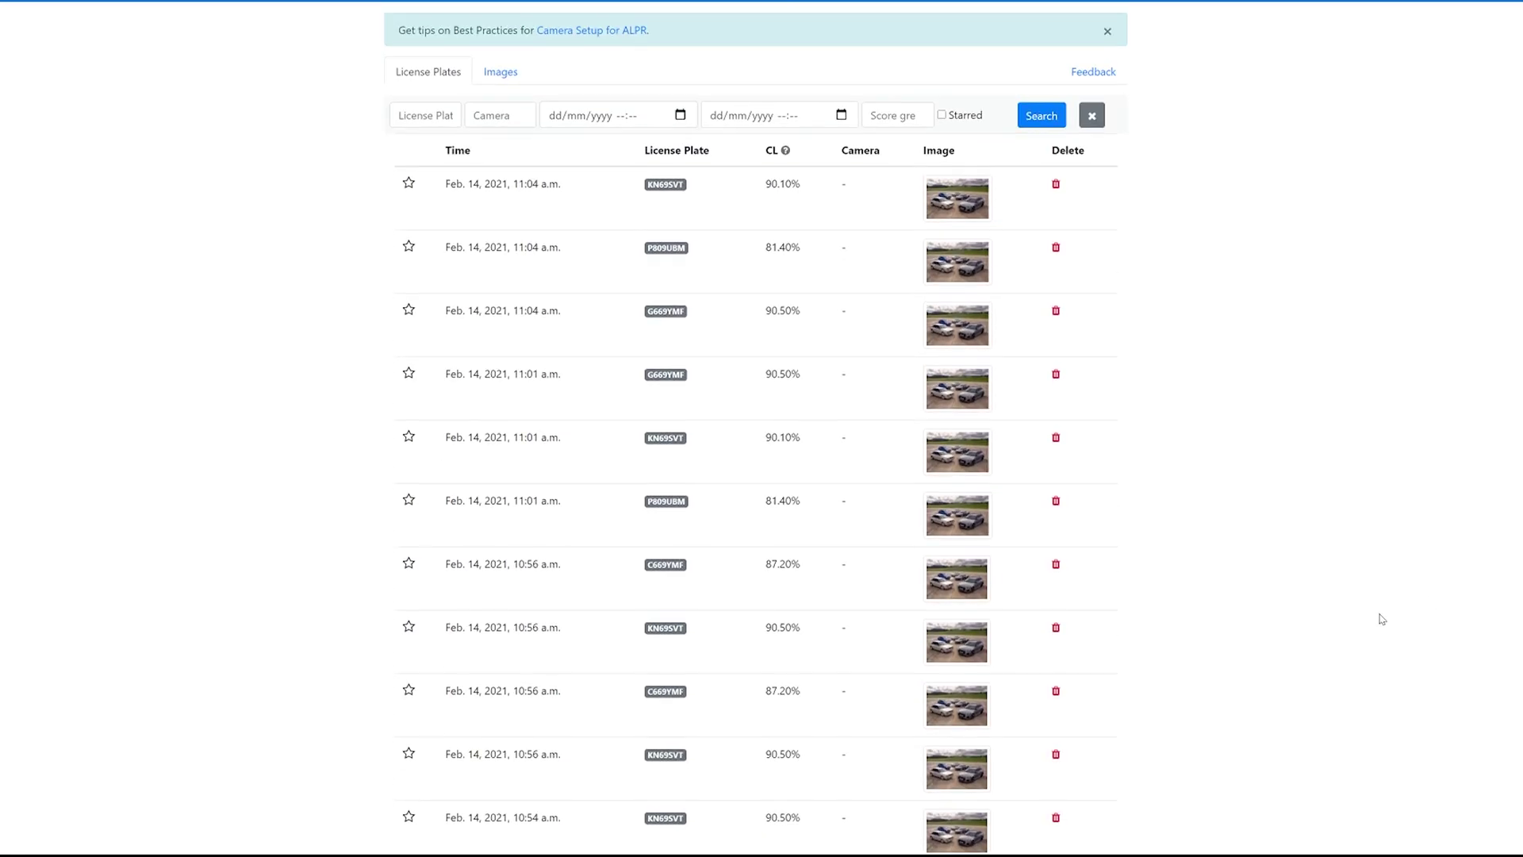
{"action": "left_click_drag", "start_coordinate": [820, 191], "coordinate": [762, 188]}
{"action": "left_click", "coordinate": [758, 193]}
- View the first detection's enlarged car photo, then select the plates folder in VS Code
{"action": "left_click", "coordinate": [948, 220]}
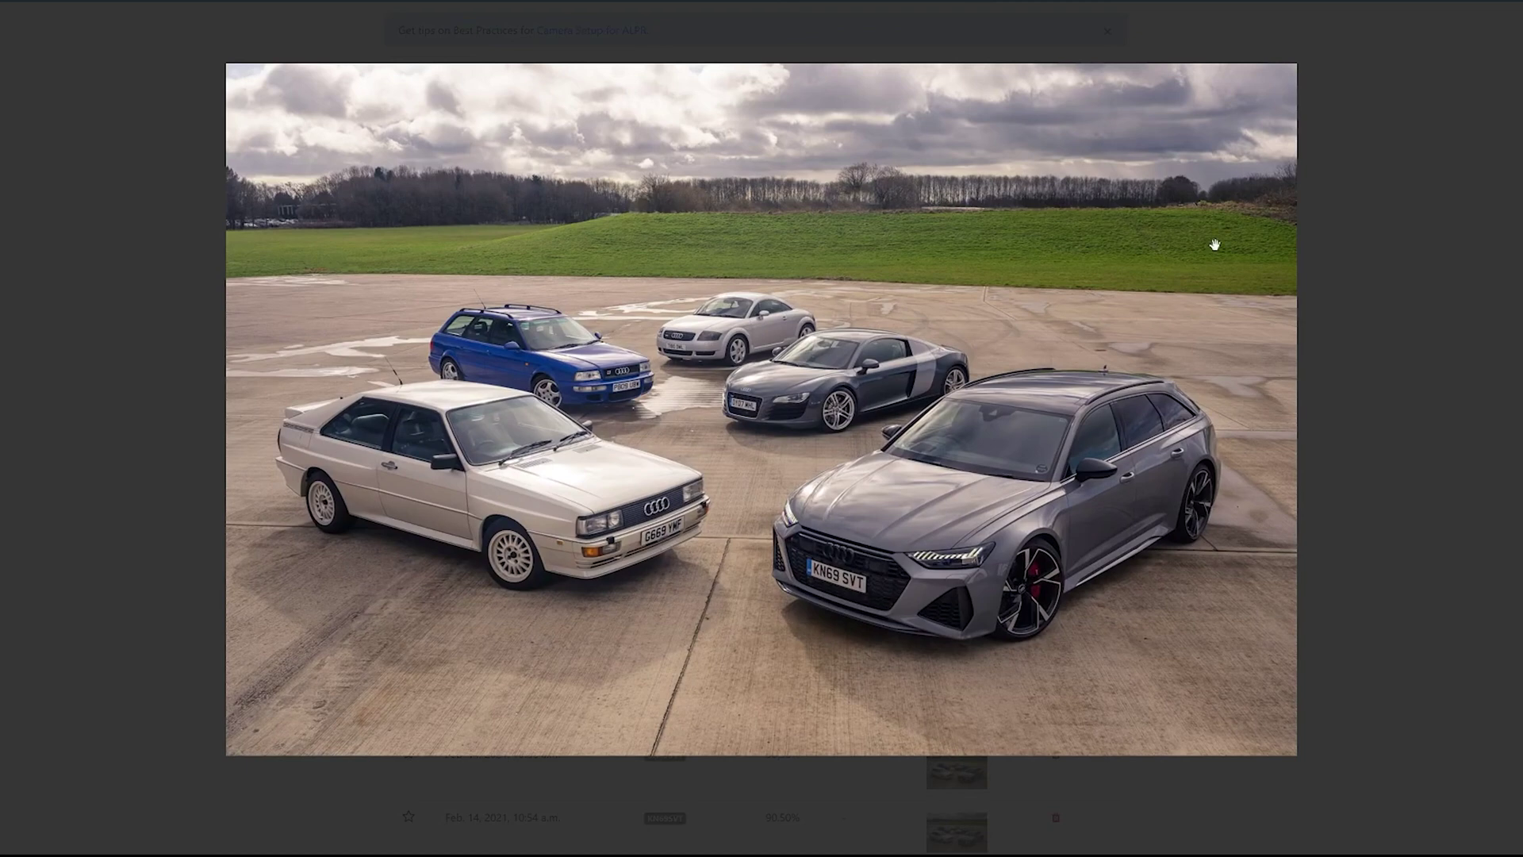
{"action": "left_click", "coordinate": [1398, 284]}
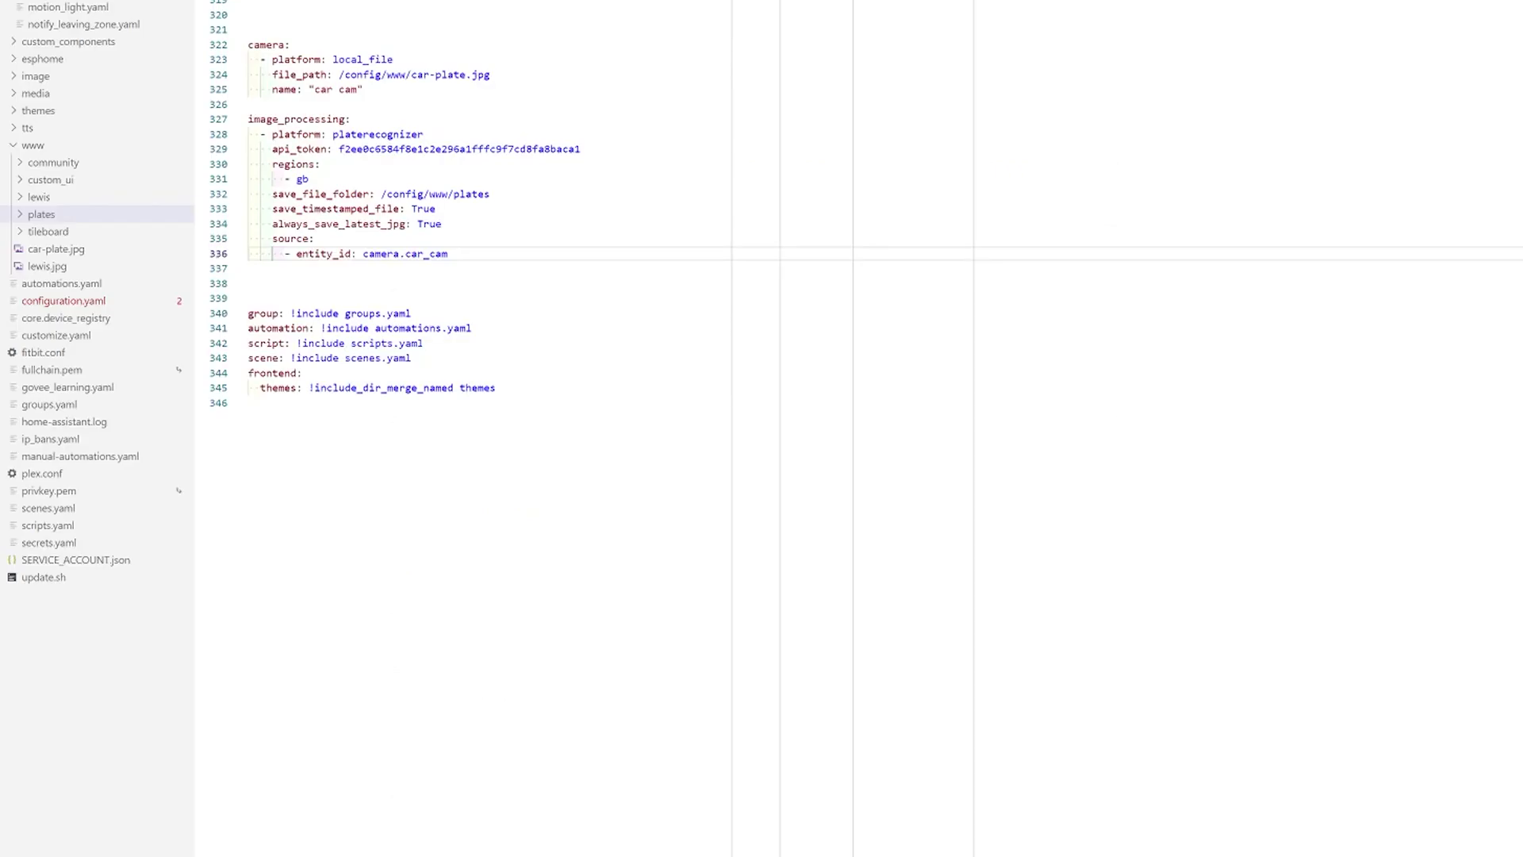
{"action": "left_click", "coordinate": [41, 214]}
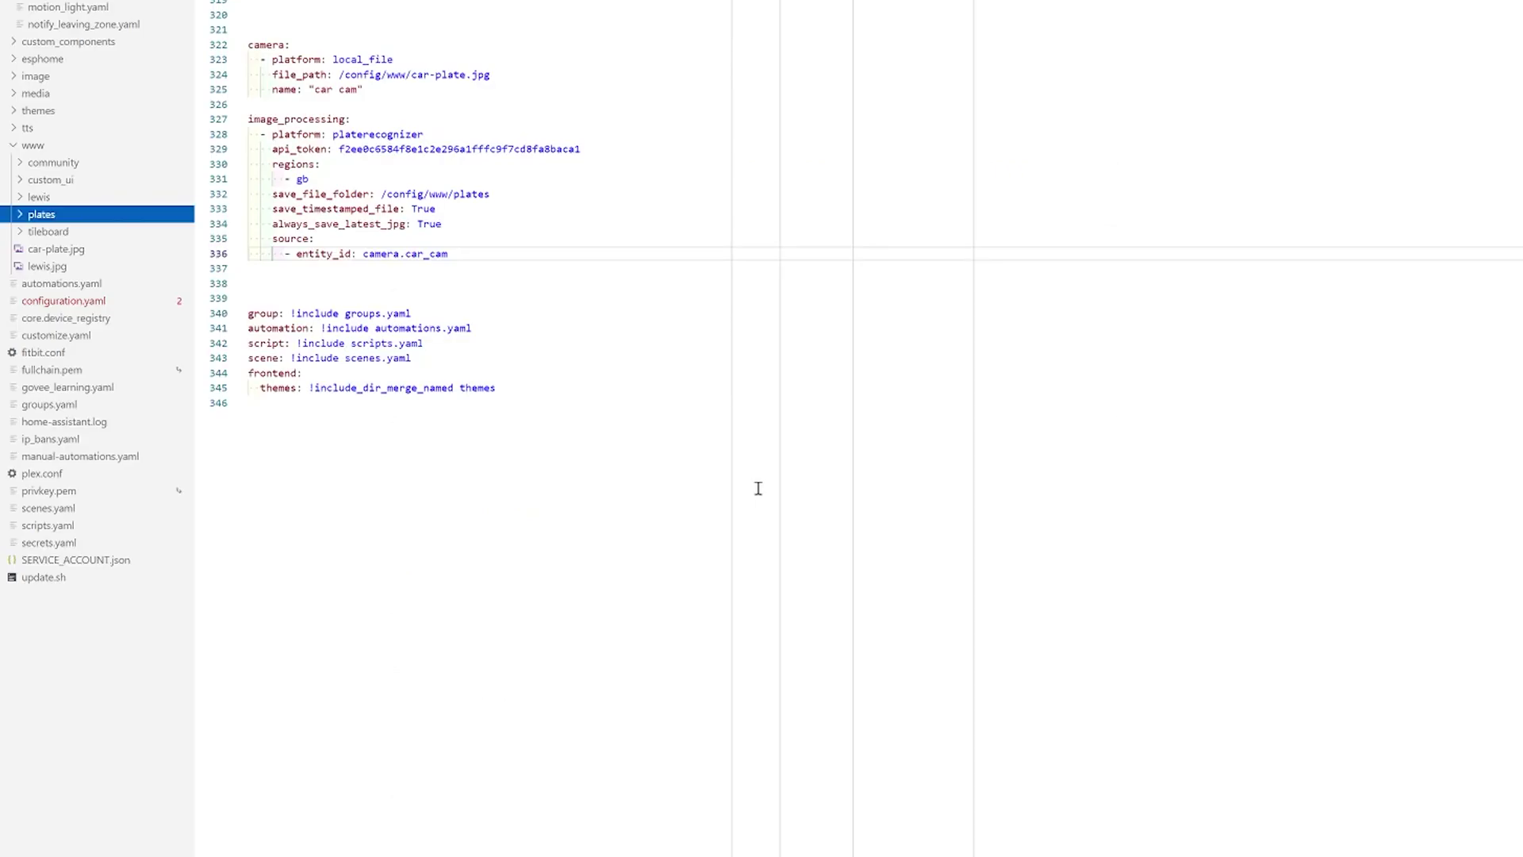
- Open platerecognizer_car_cam_latest.png and the timestamped image from www/plates to check the red plate boxes
{"action": "left_click", "coordinate": [19, 215]}
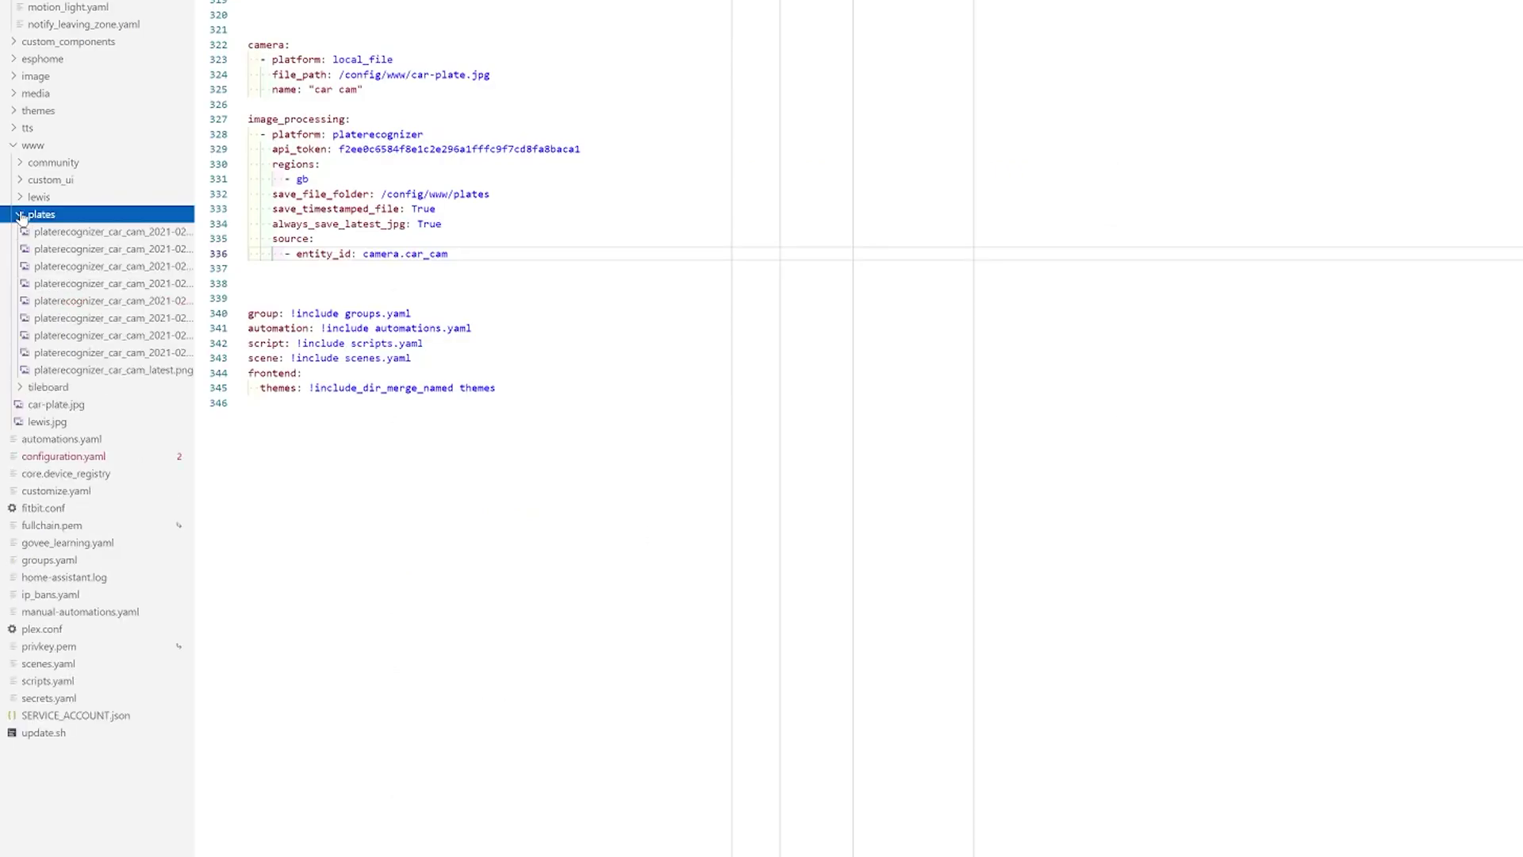
{"action": "left_click", "coordinate": [120, 373]}
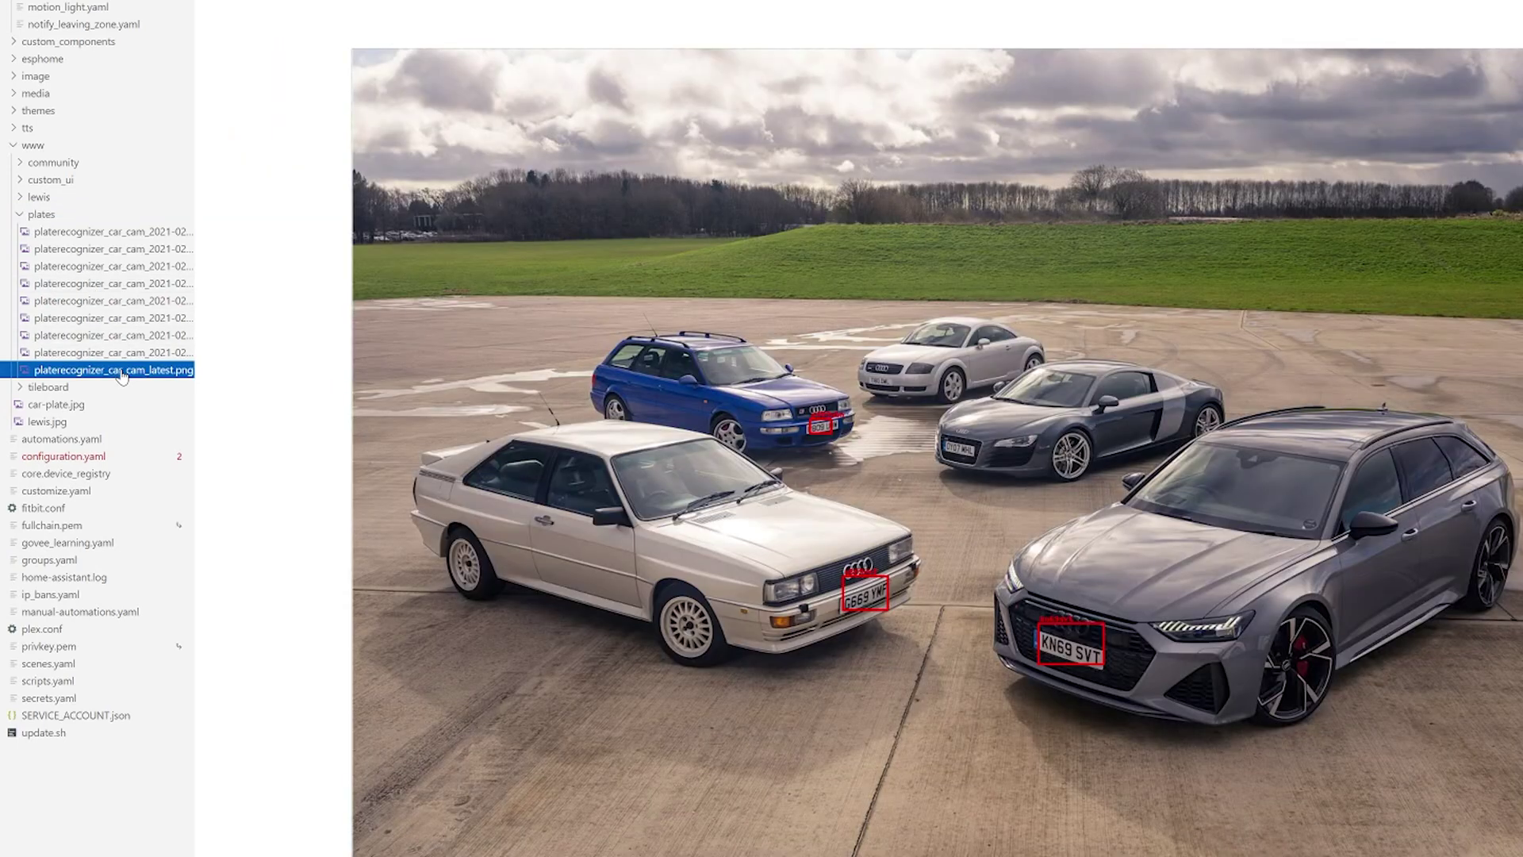
{"action": "left_click", "coordinate": [124, 354]}
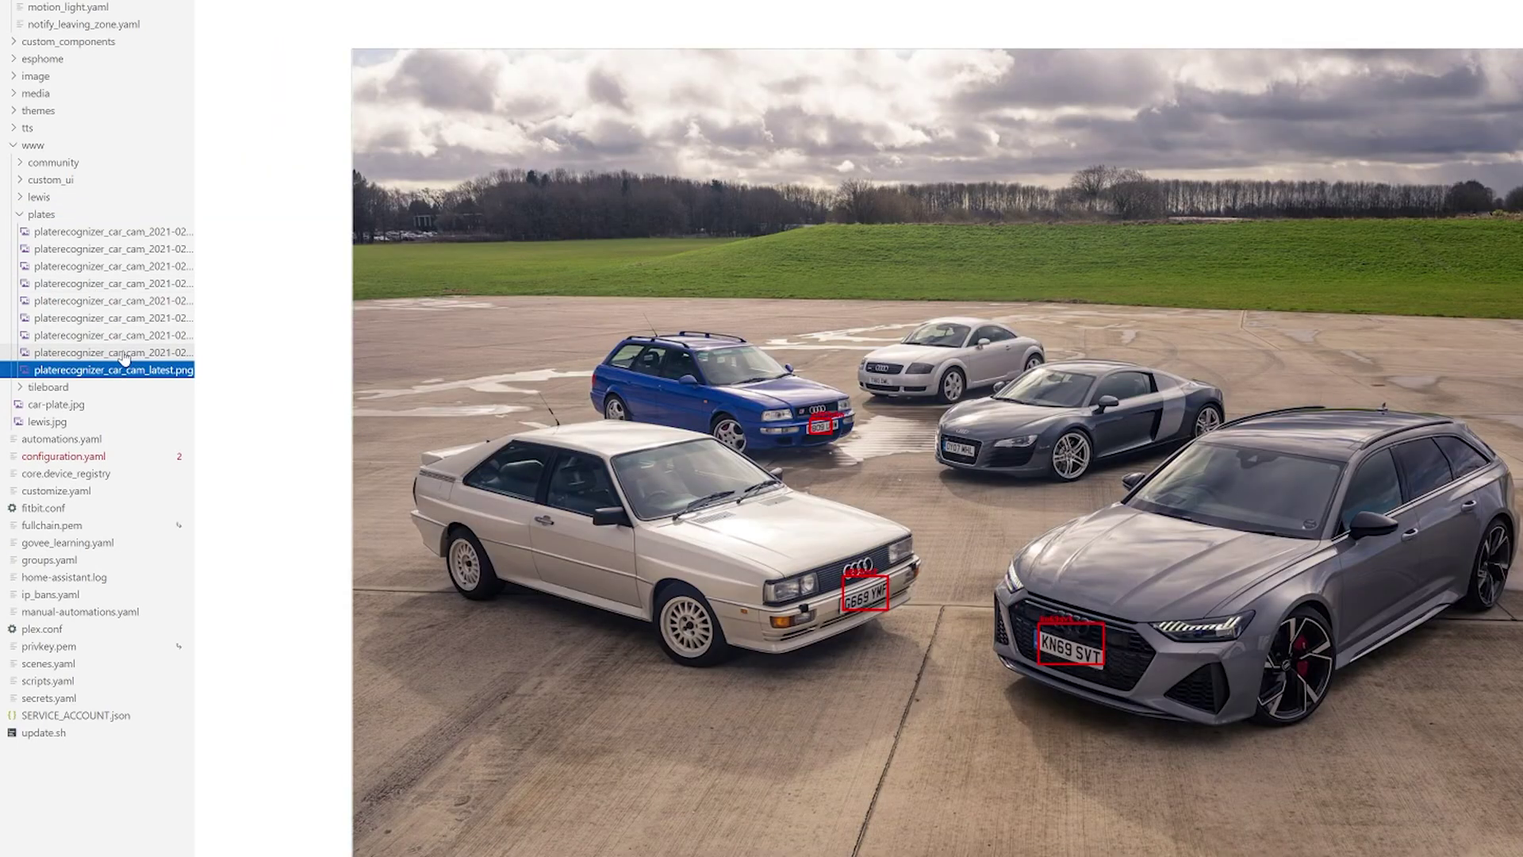